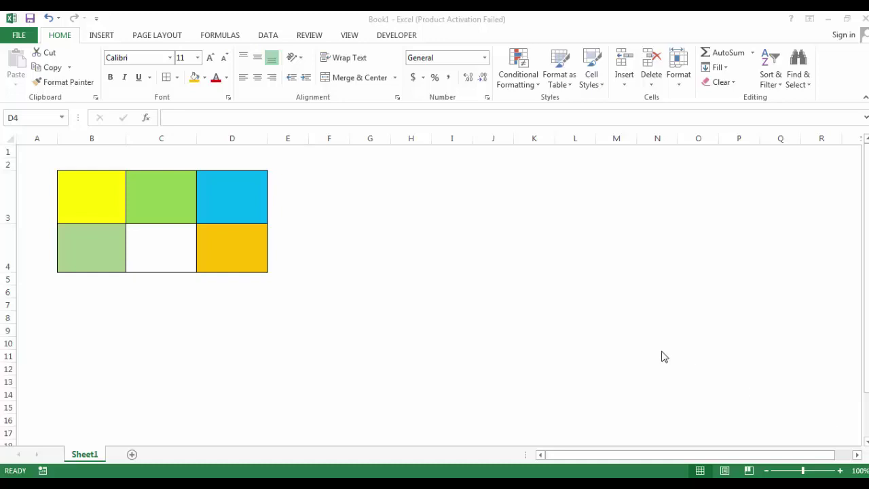
Select cell C3 in the coloured, bordered B3:D4 grid.
click(165, 197)
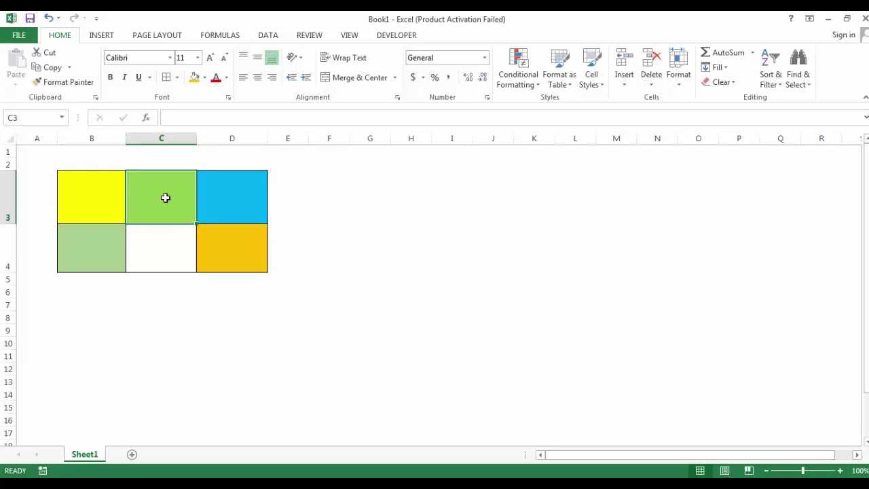
Confirm Developer is checked under Options > Customize Ribbon so the Developer tab shows.
click(398, 38)
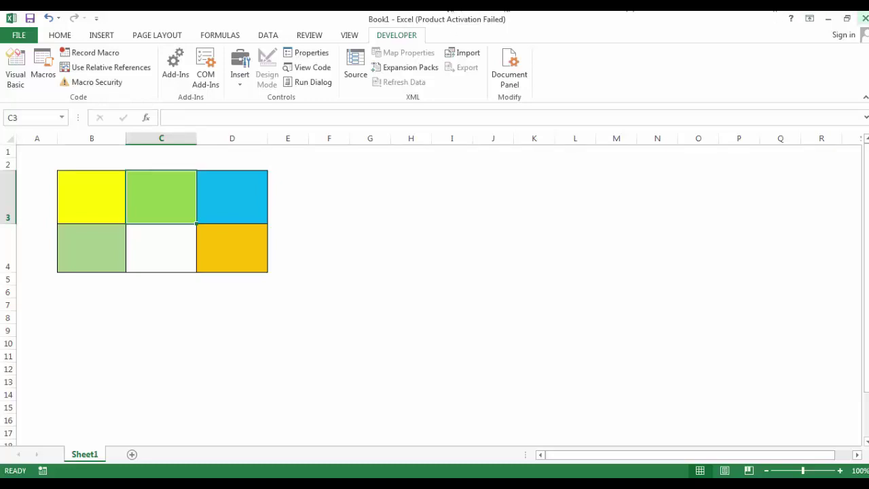
click(16, 38)
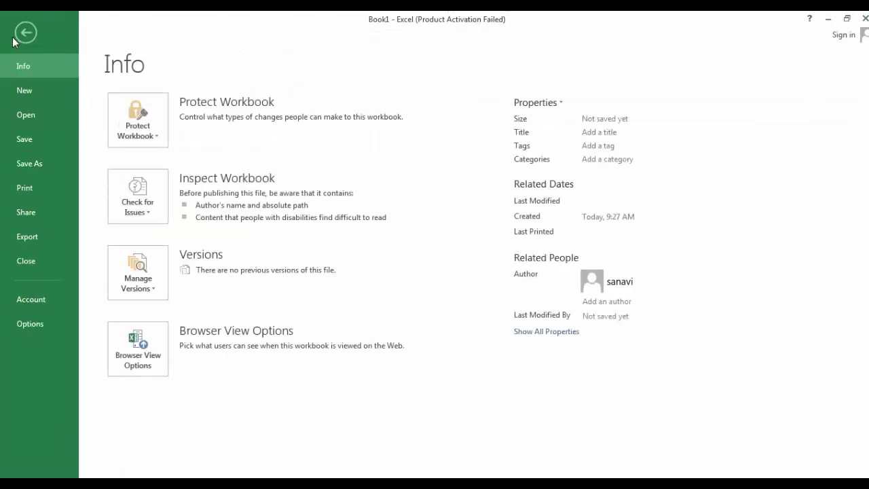
click(27, 325)
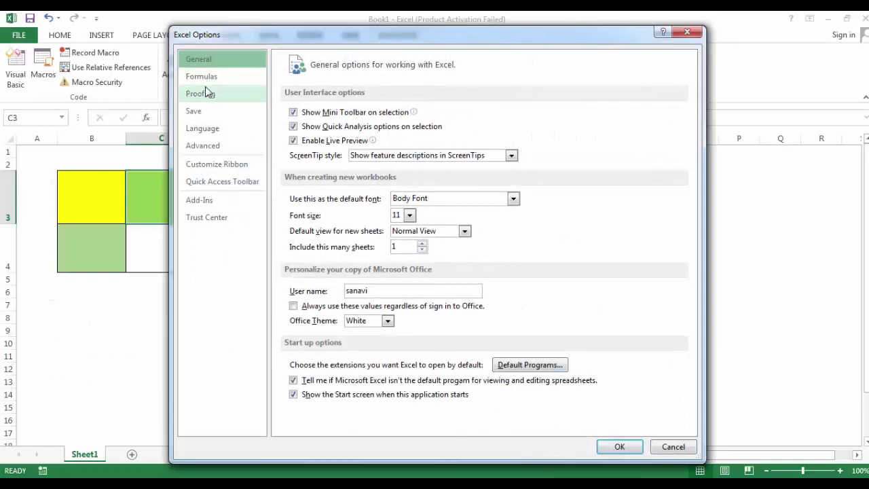
click(205, 170)
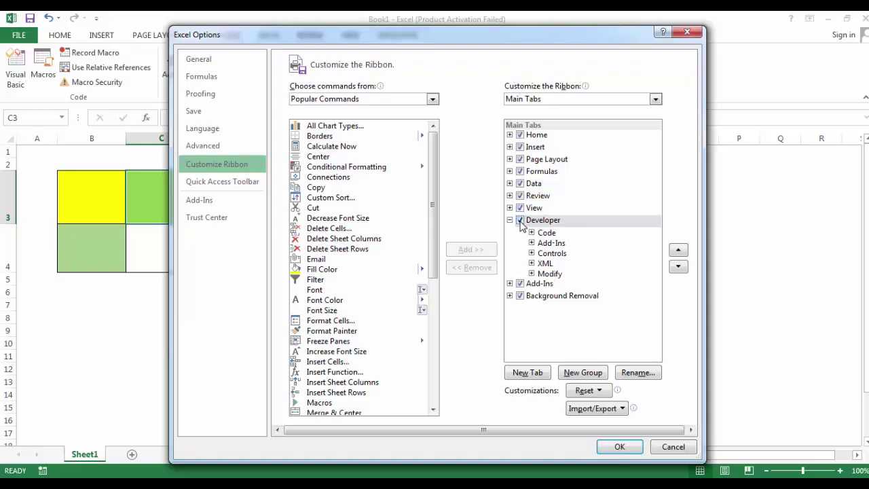
click(619, 446)
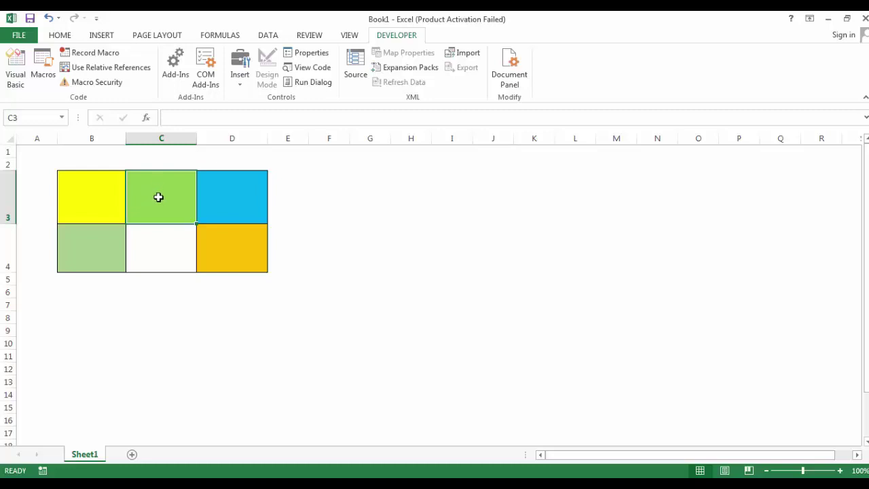
Start recording a new macro named sankhya.
click(106, 57)
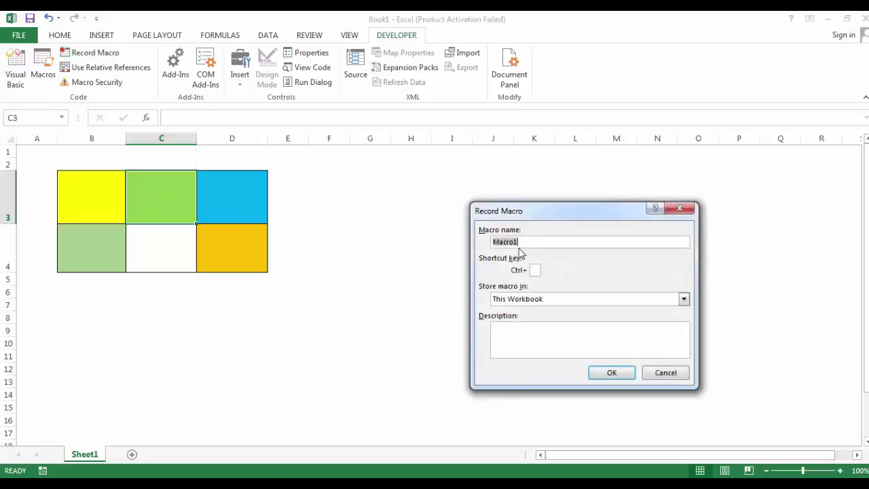
text(s)
text(ankh)
text(ya)
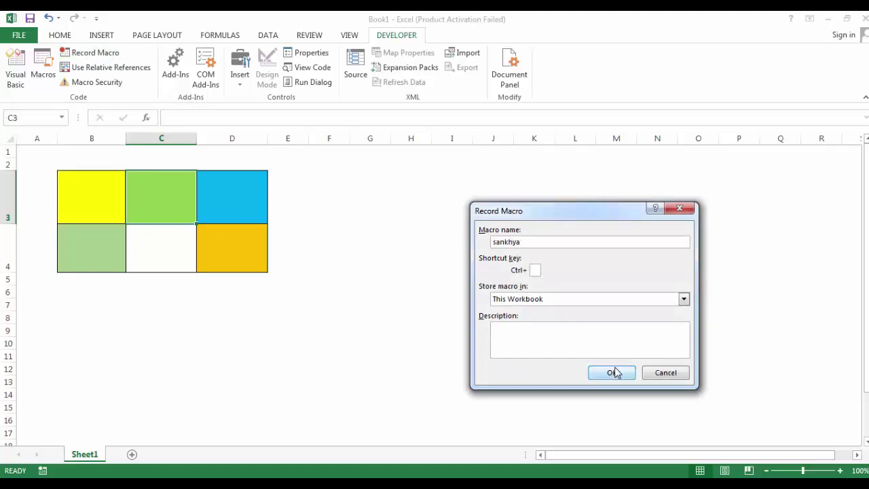
click(612, 372)
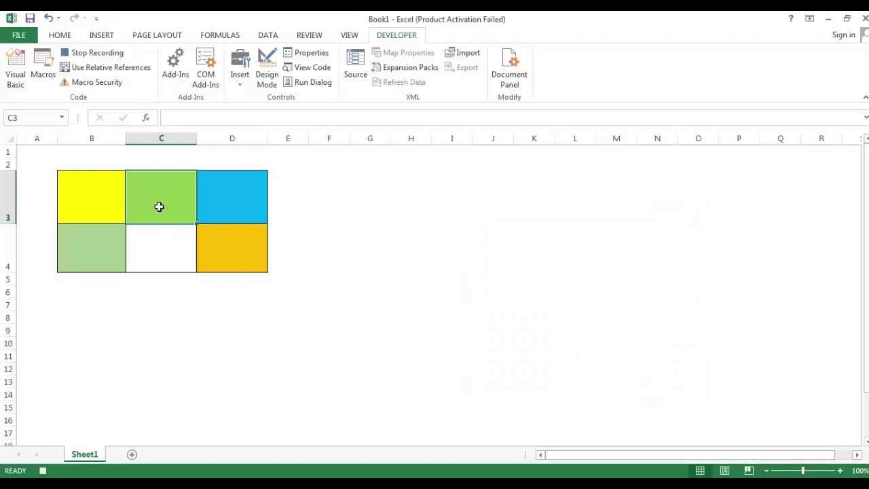
Enter =RANDBETWEEN(1,99) in C3 and copy the cell.
text(=)
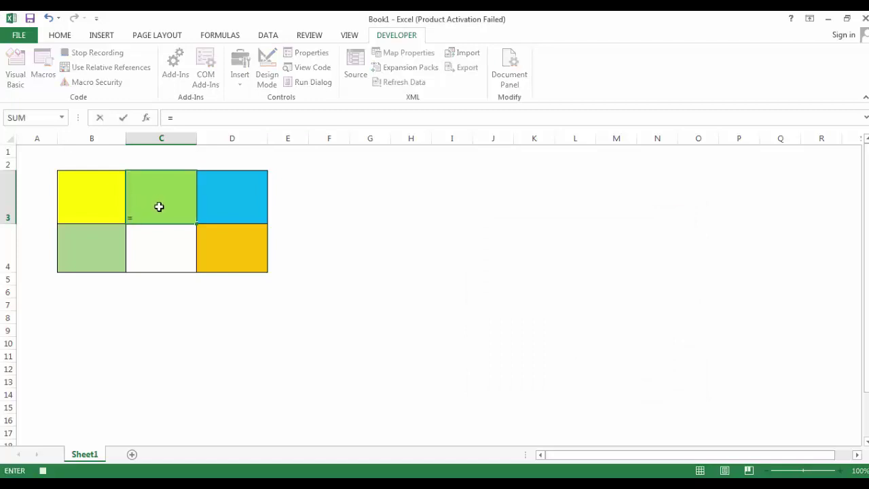
text(ra)
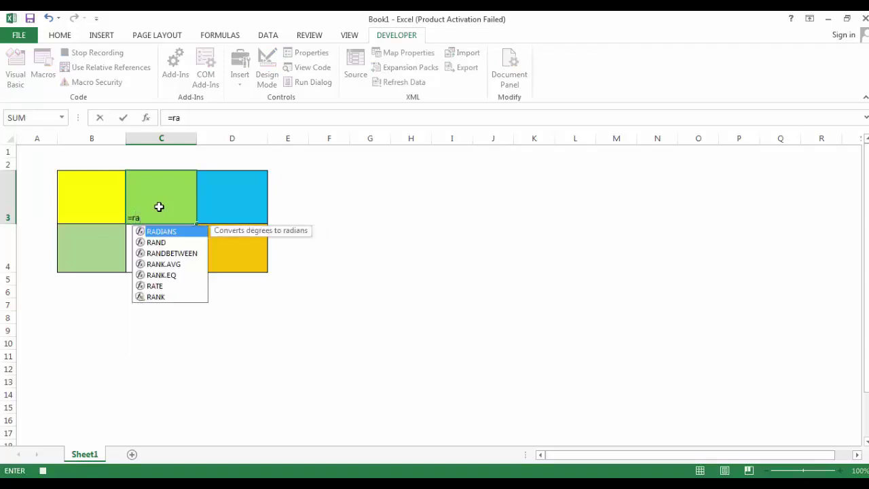
text(nd)
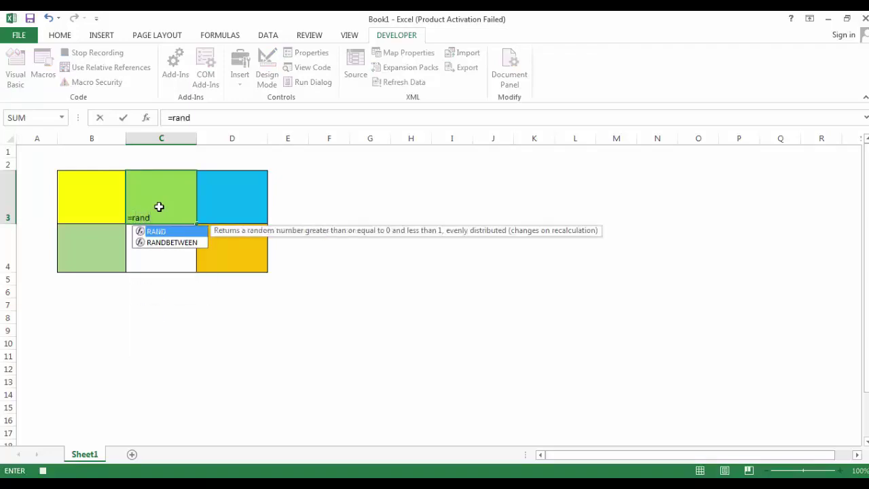
click(165, 245)
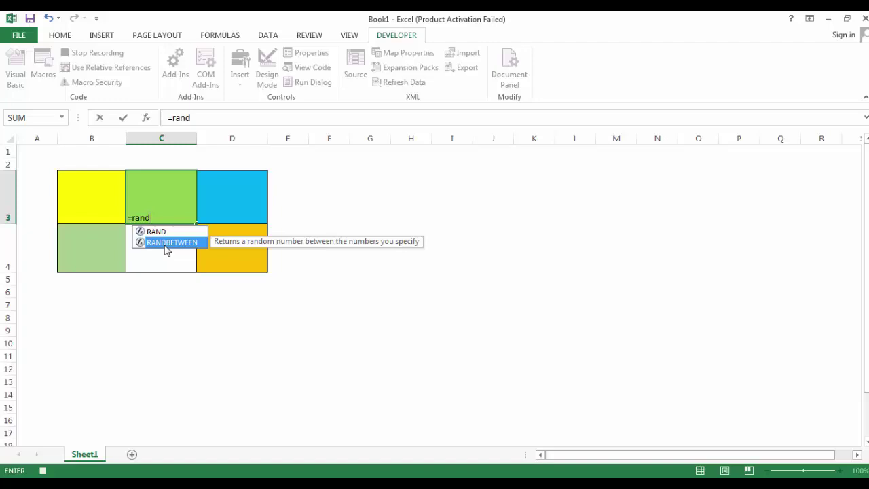
double_click(165, 245)
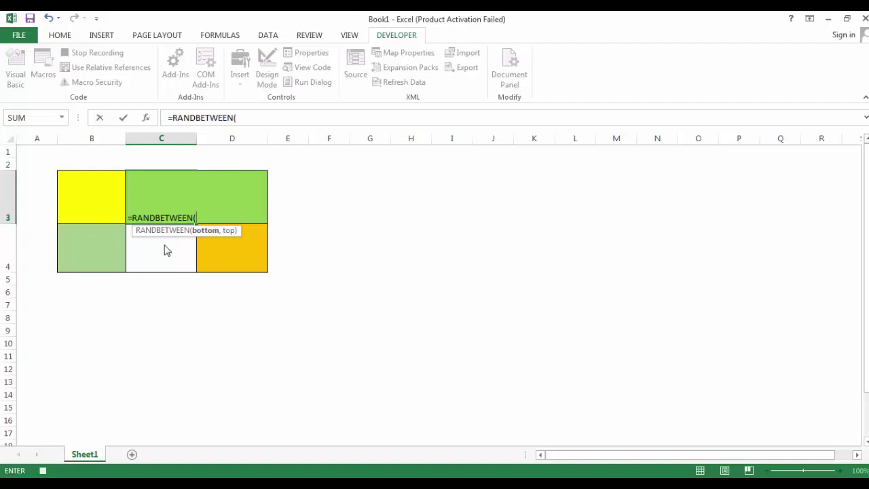
text(1)
text(,99)
text(0)
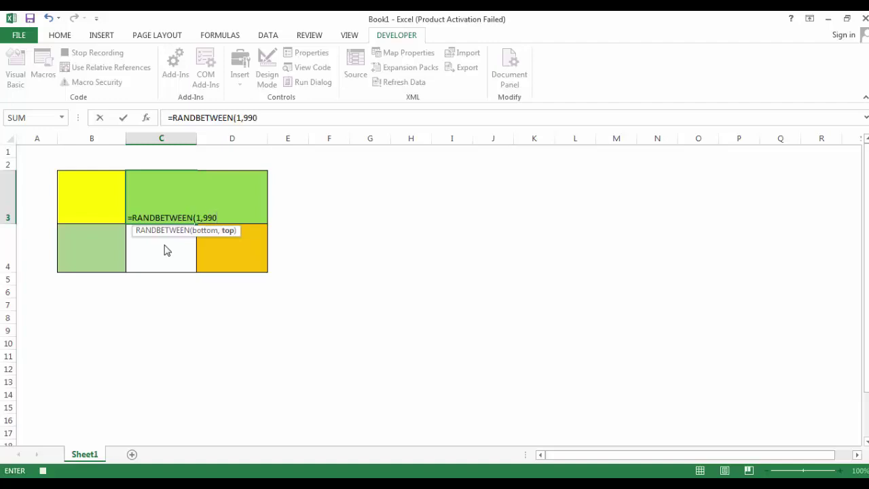
key(BackSpace)
text(0)
key(BackSpace)
text())
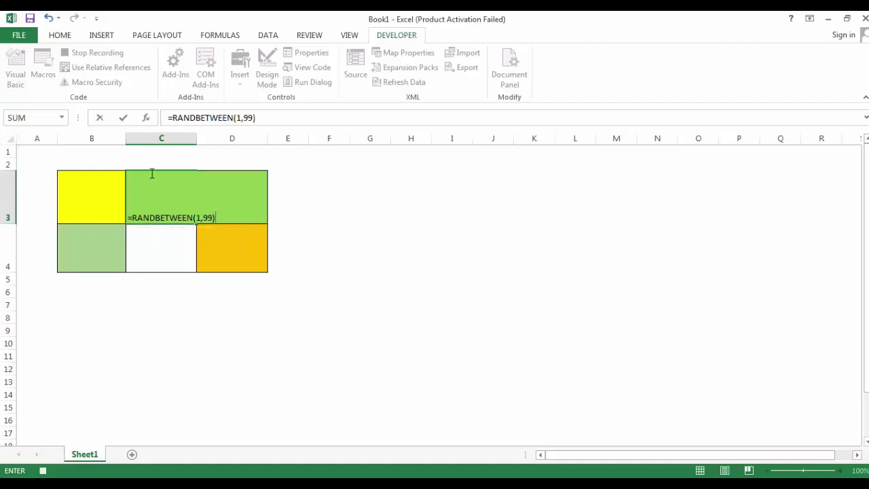
click(123, 120)
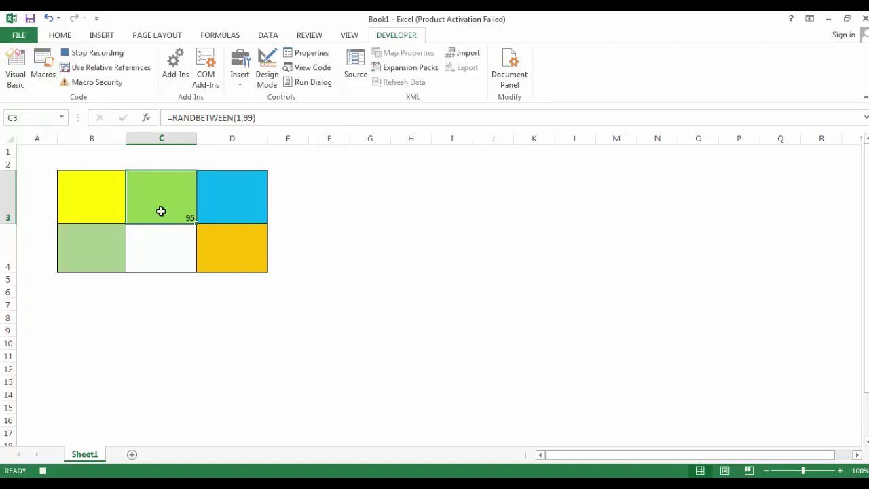
key(ctrl+c)
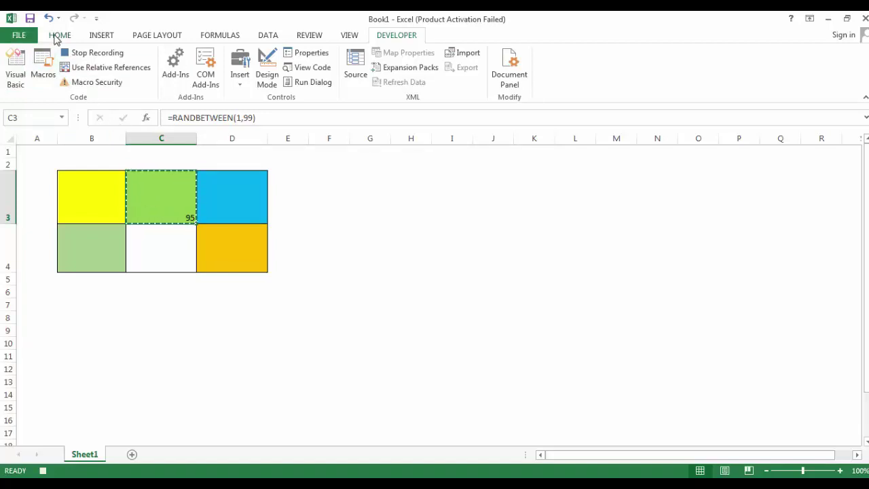
Paste C3 back onto itself as the plain value 95.
click(57, 36)
click(18, 84)
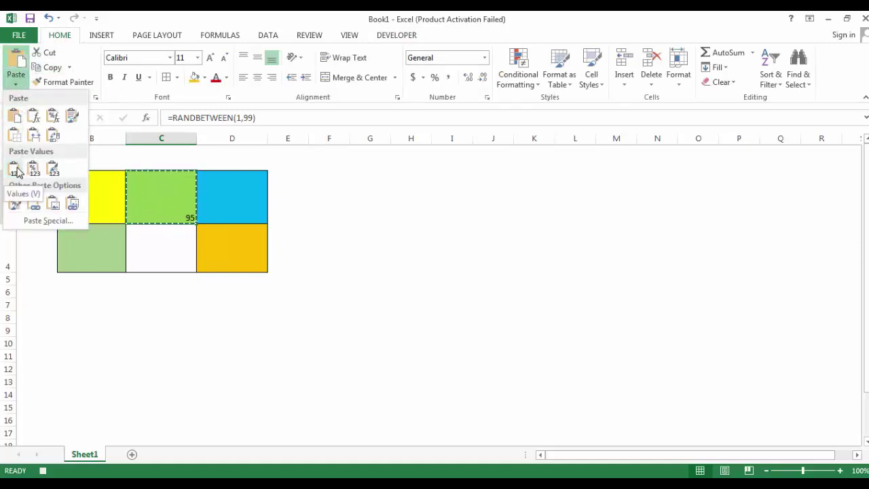
click(17, 170)
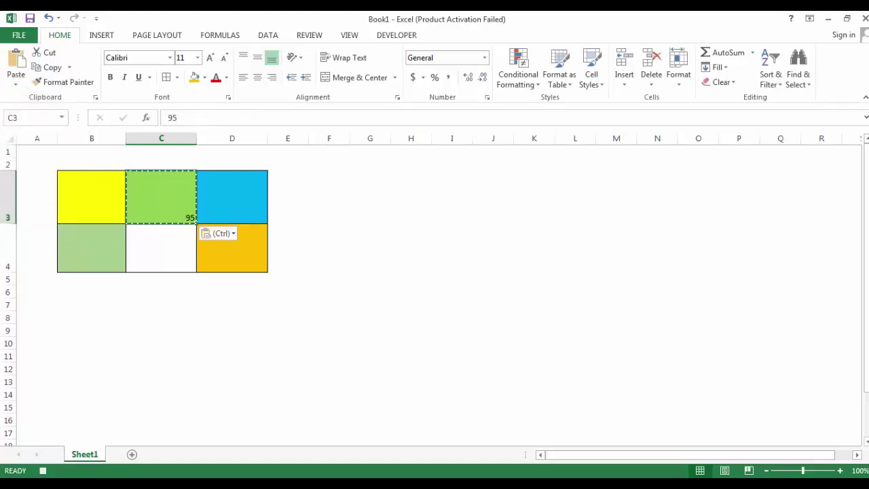
key(Escape)
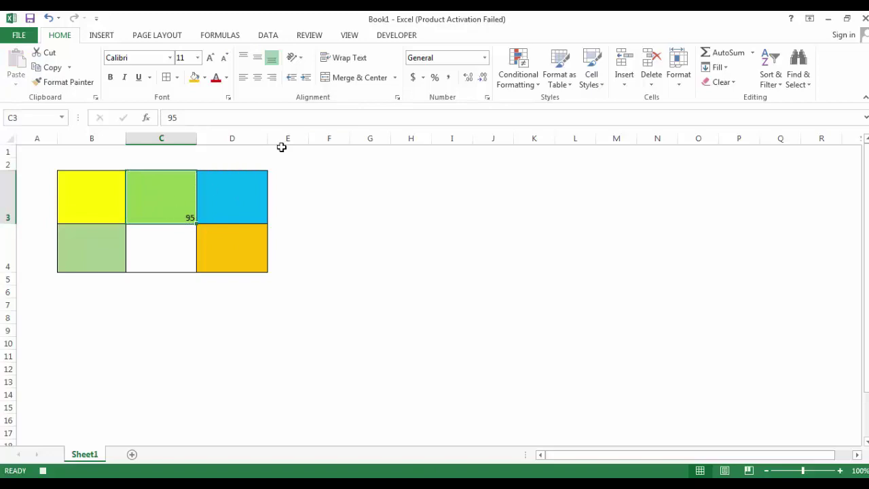
Stop recording the sankhya macro and middle-align C3.
click(387, 38)
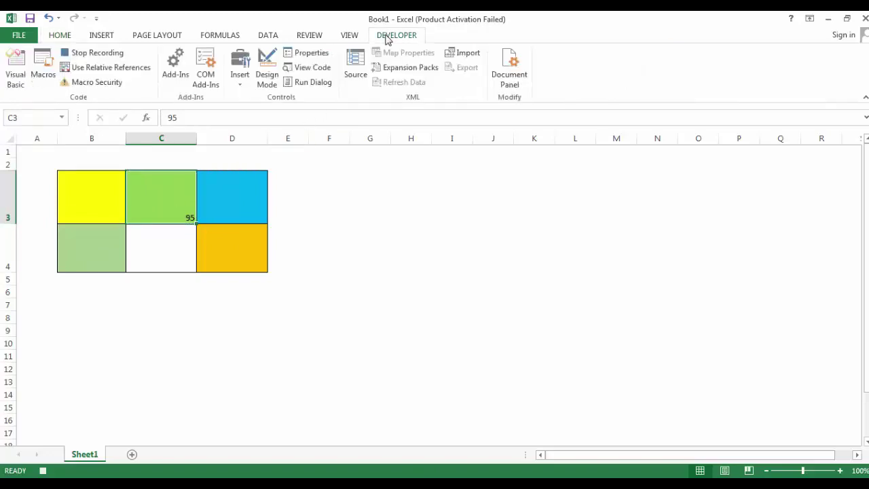
click(102, 53)
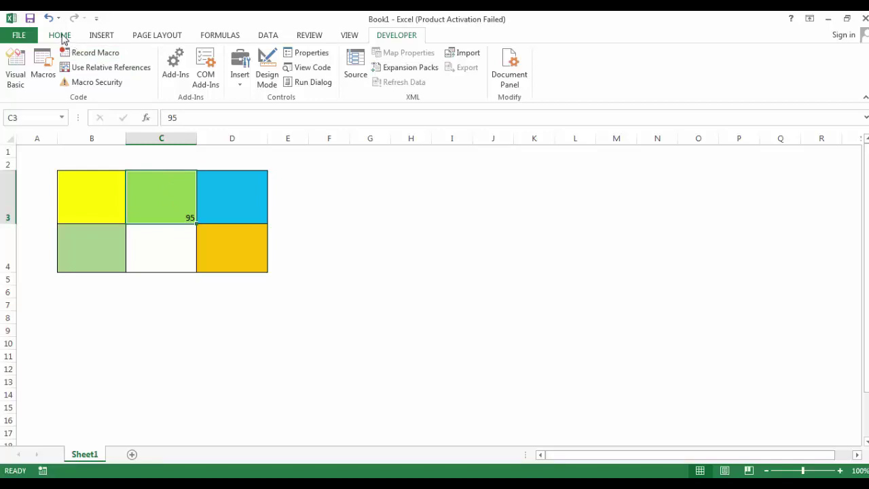
click(60, 35)
click(258, 58)
Centre C3 horizontally and set the top row B3:D3 to 36 pt text.
click(256, 78)
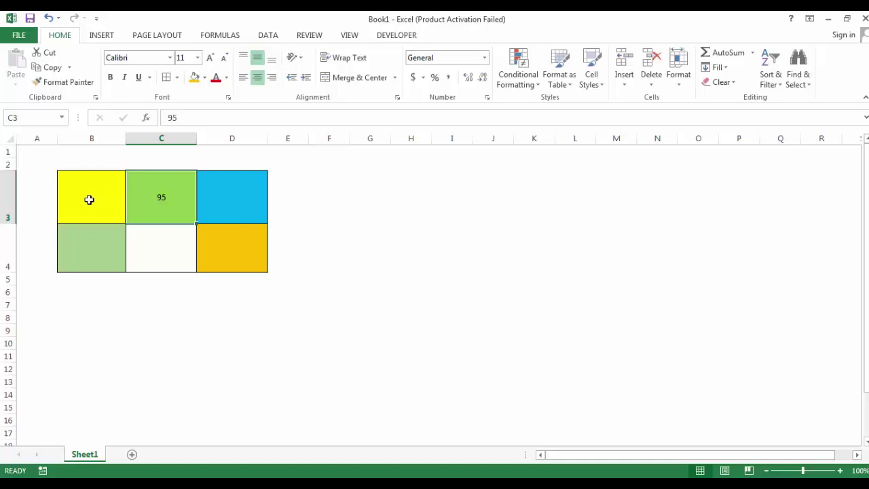
drag(89, 200, 224, 198)
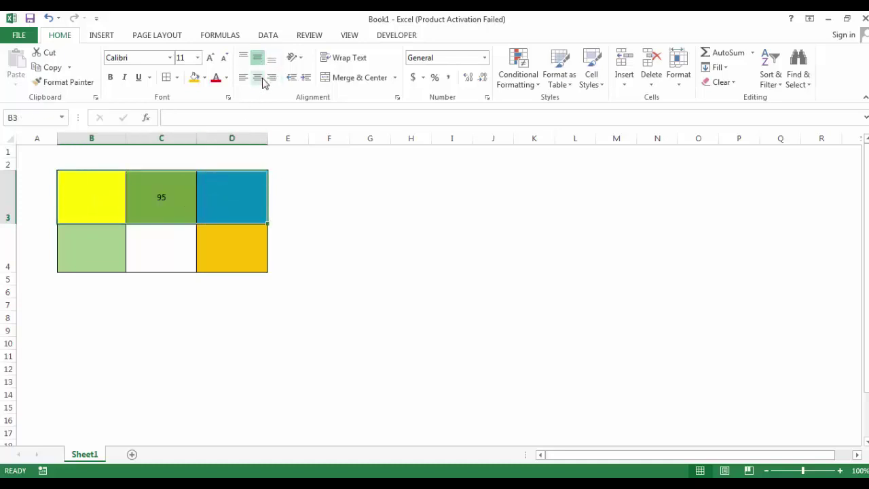
click(209, 58)
click(210, 58)
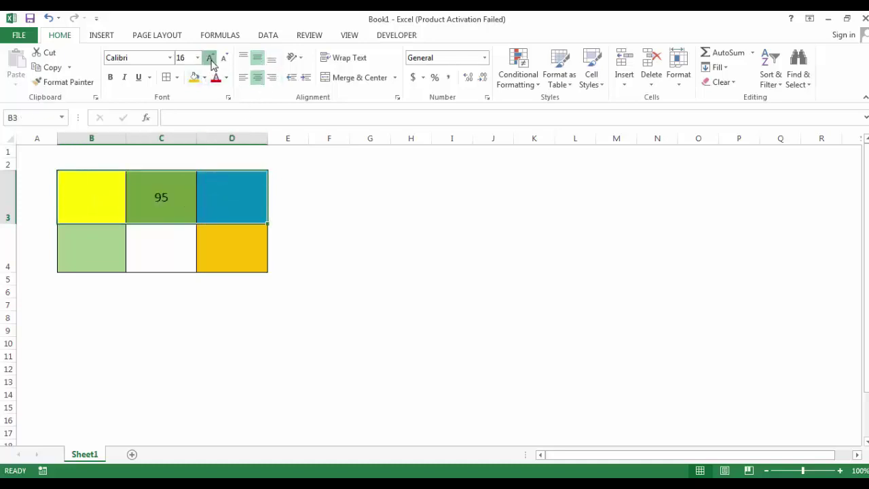
click(210, 59)
click(210, 58)
double_click(209, 58)
double_click(210, 59)
double_click(209, 58)
double_click(210, 58)
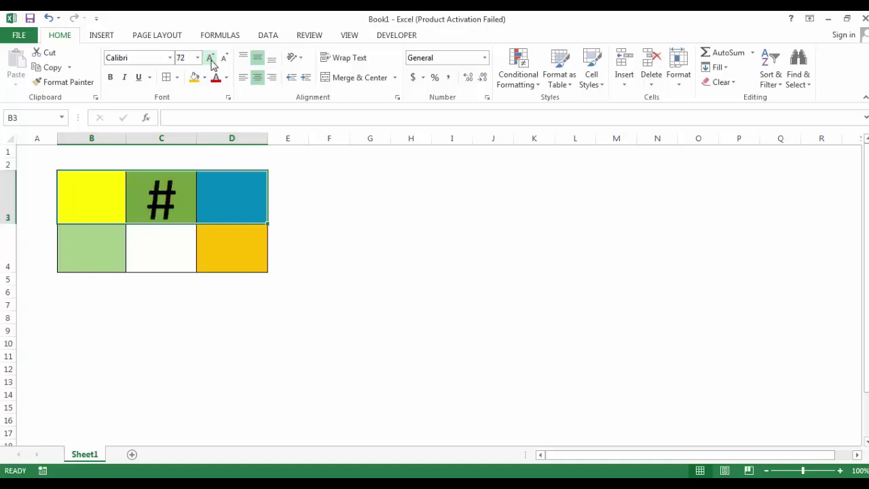
click(225, 58)
click(225, 58)
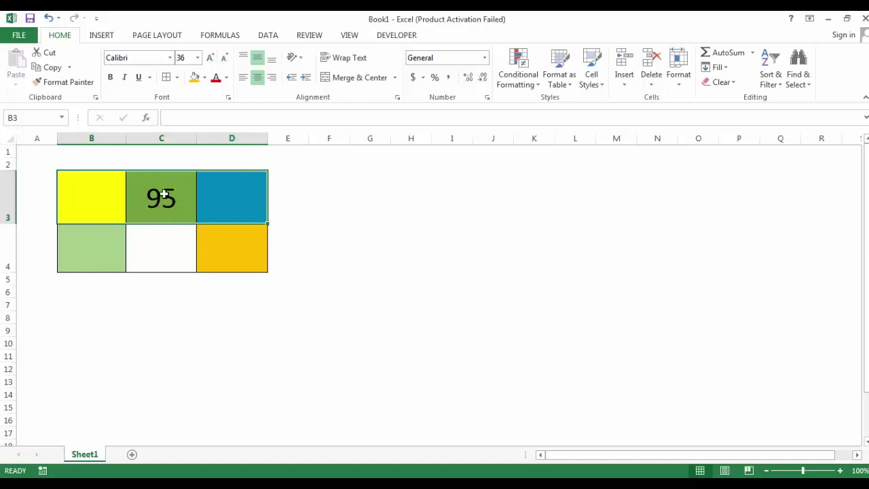
Deselect the grid by picking an empty cell beside it.
click(166, 304)
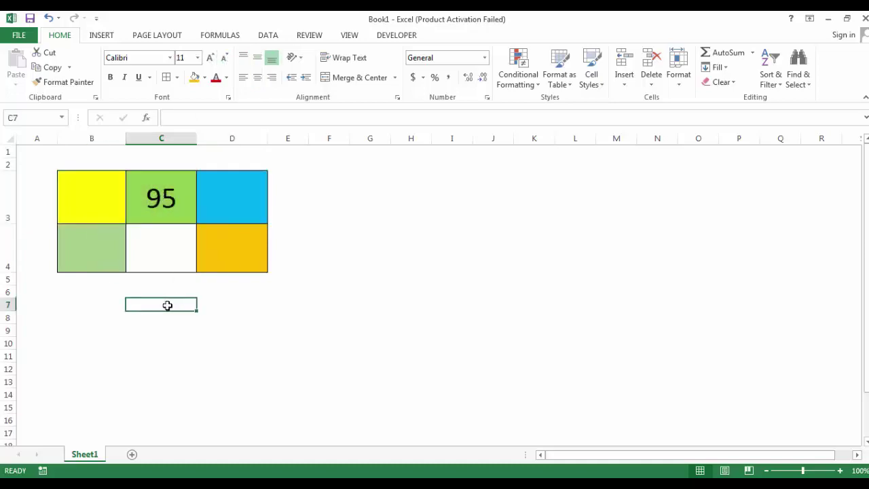
click(287, 319)
click(407, 292)
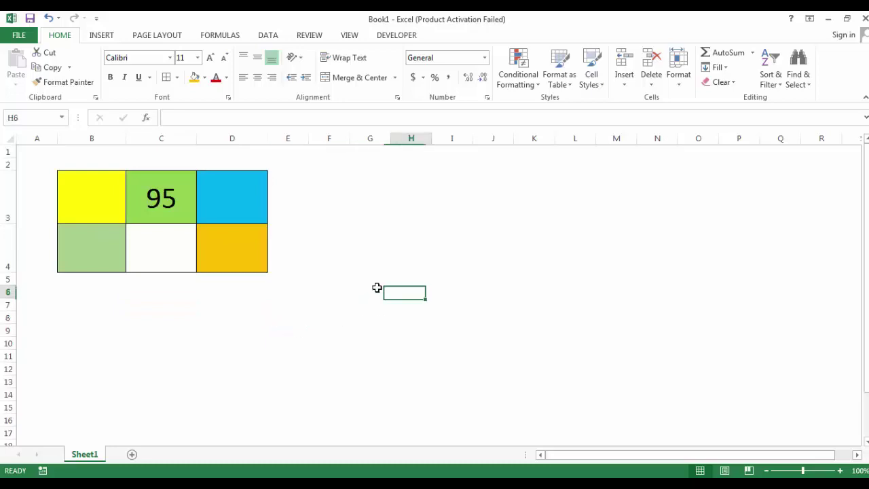
click(372, 228)
click(360, 203)
Draw an oval shape to the right of the number grid.
click(448, 267)
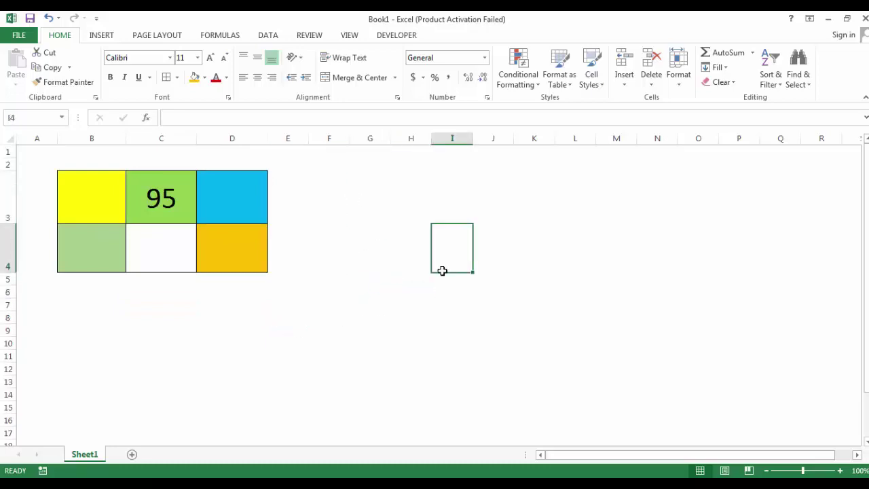
click(111, 35)
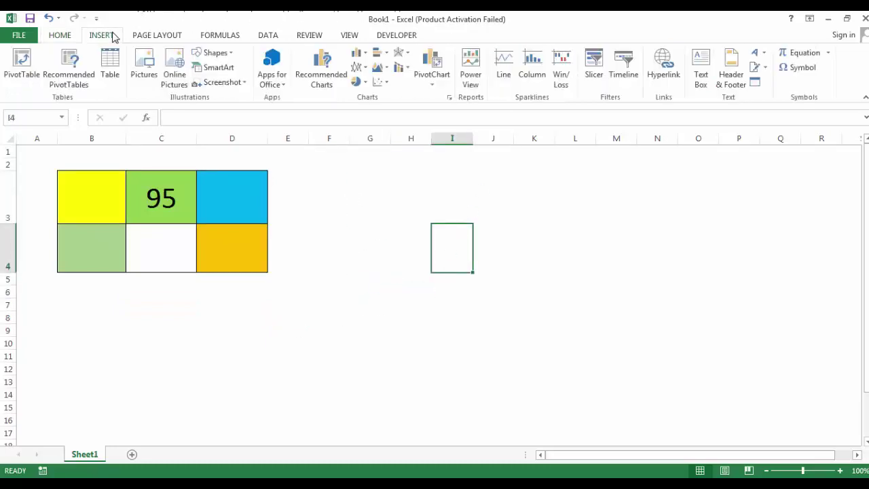
click(214, 52)
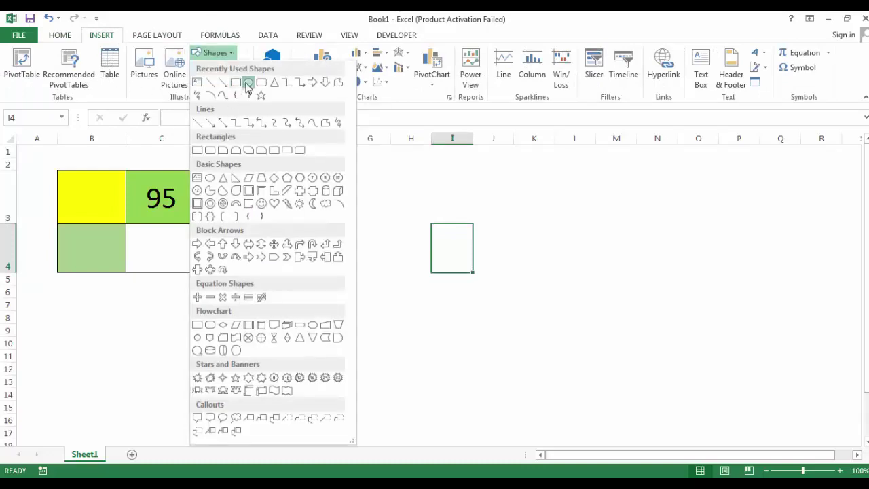
click(247, 83)
drag(335, 182, 442, 297)
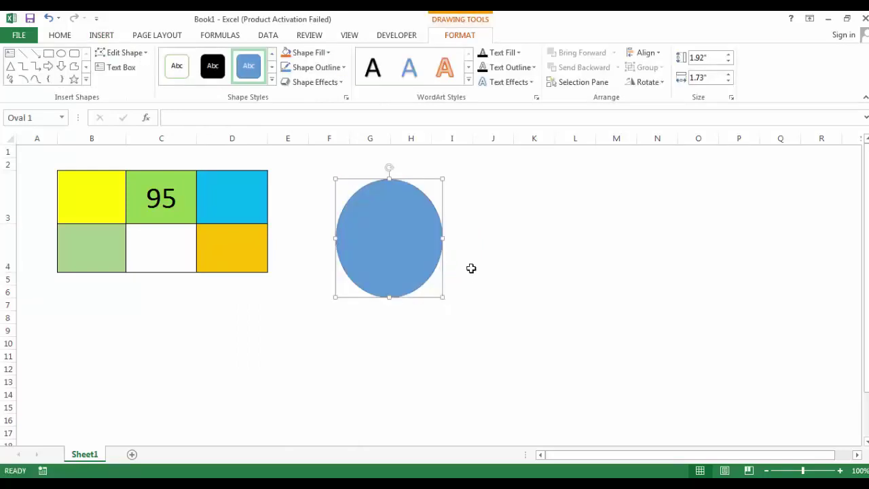
Fill the oval with a custom deep crimson-magenta colour.
click(330, 53)
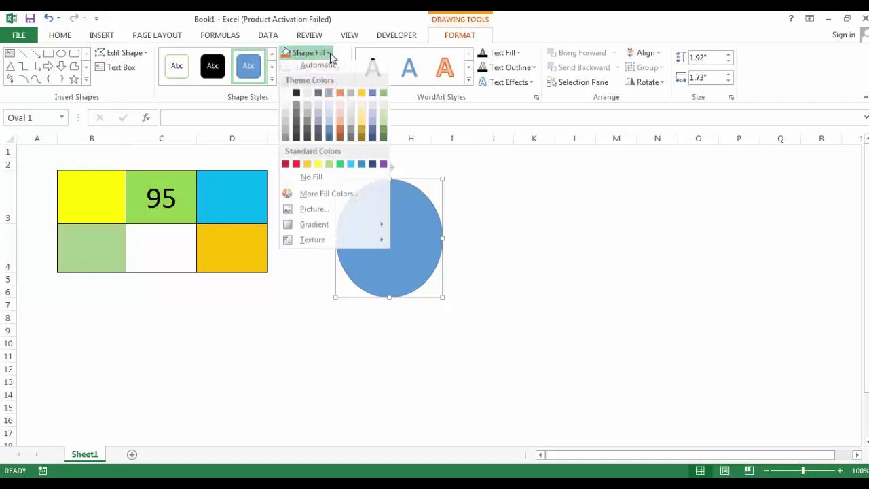
click(319, 197)
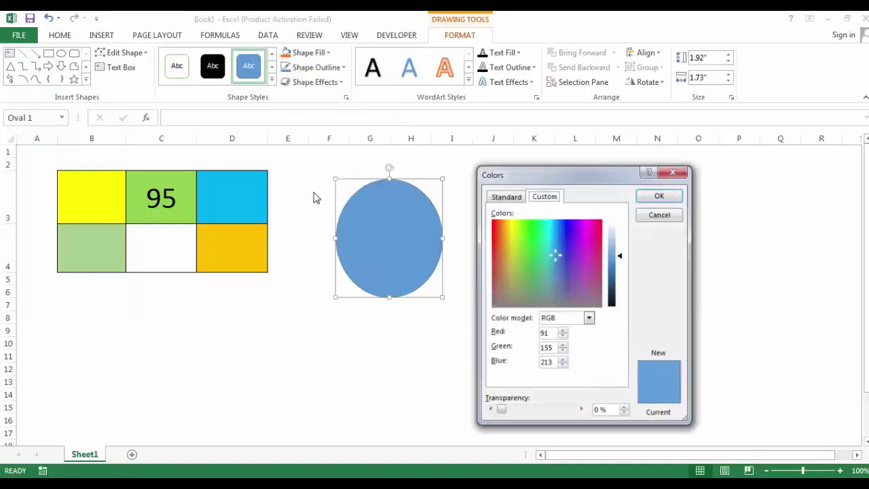
click(588, 248)
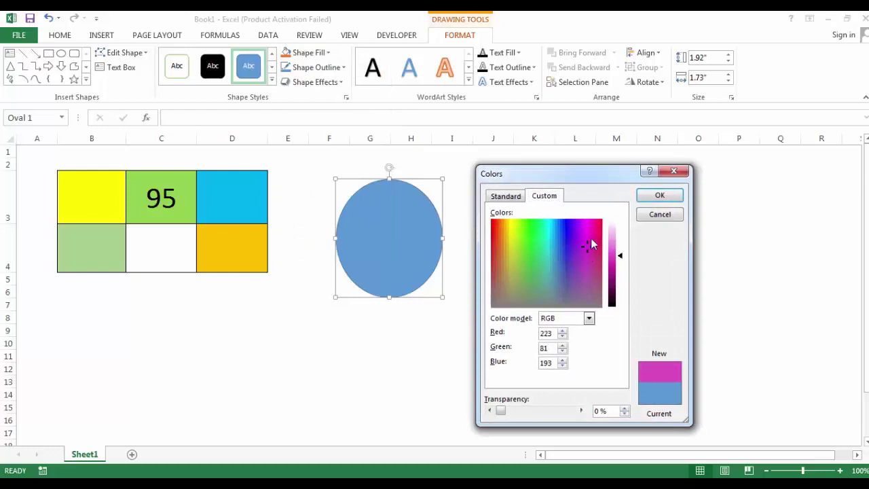
mouse_move(591, 242)
mouse_down()
mouse_move(598, 266)
mouse_move(594, 228)
mouse_move(616, 272)
mouse_up()
click(648, 197)
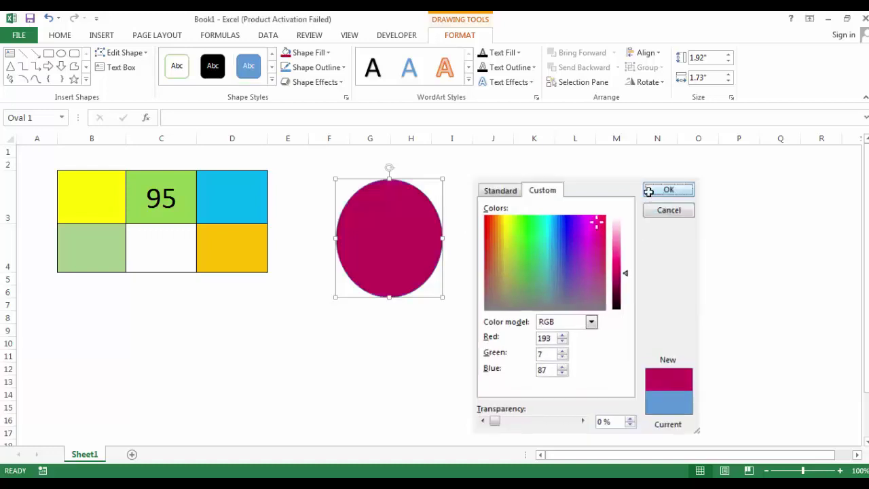
Give the oval a black 4½ pt outline.
click(343, 68)
click(296, 111)
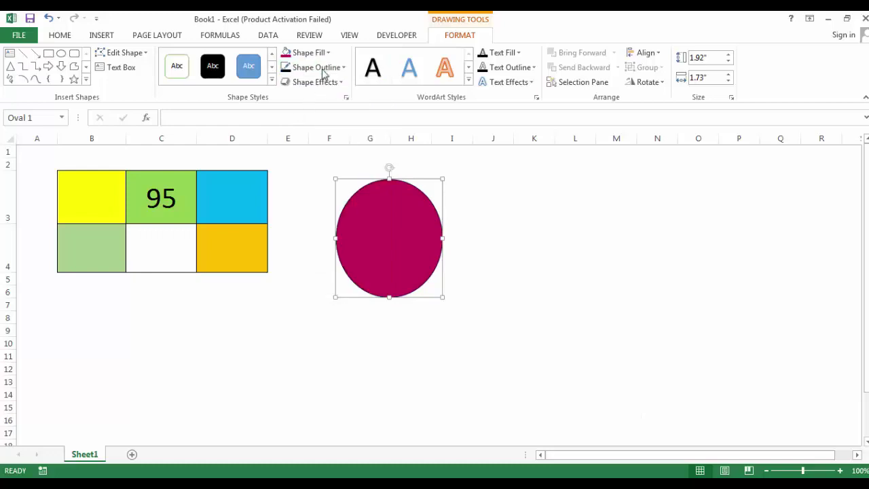
click(332, 69)
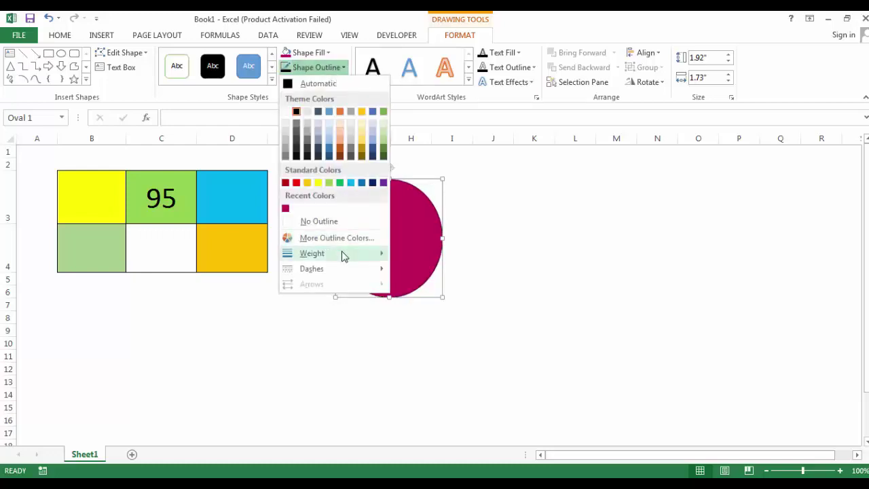
mouse_move(376, 256)
click(439, 355)
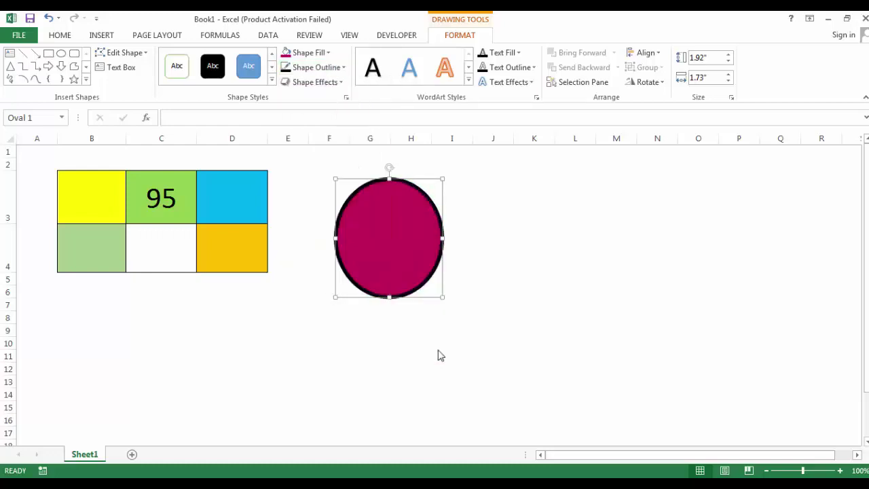
Apply the raised Preset 3 3-D effect to the oval.
click(332, 83)
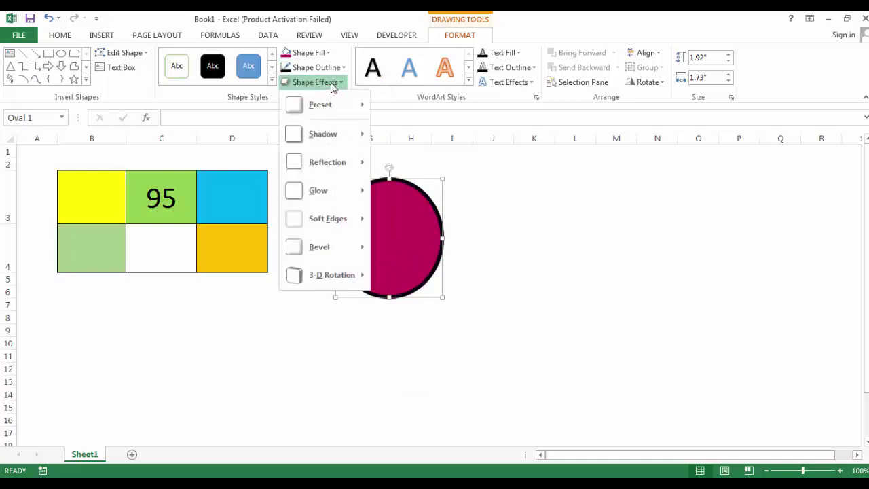
mouse_move(335, 107)
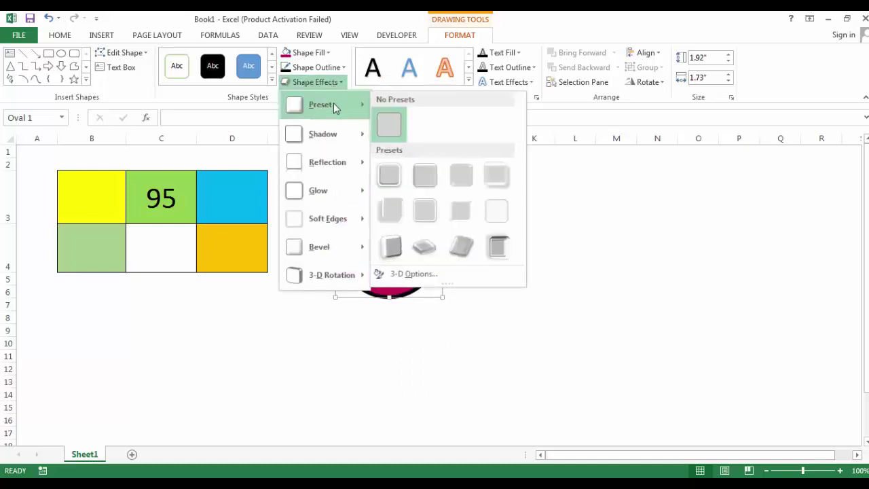
click(462, 178)
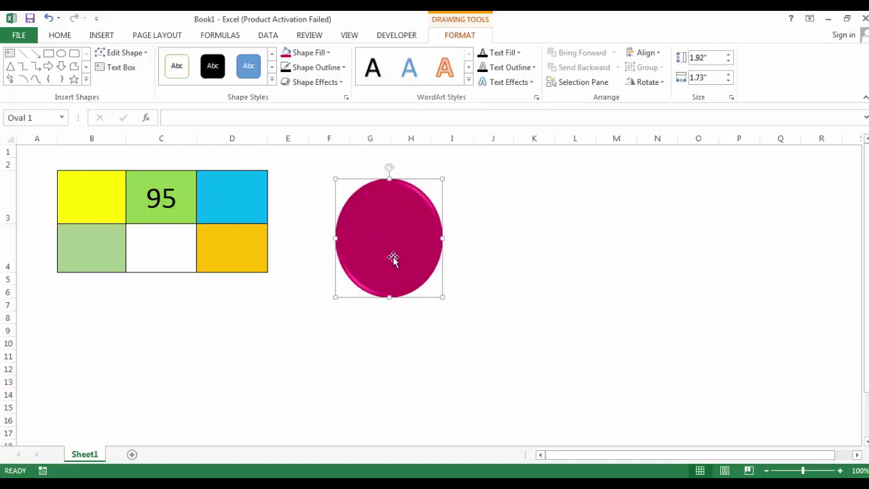
Add a text box inside the oval reading 'उदाहरण बदल.'.
click(101, 35)
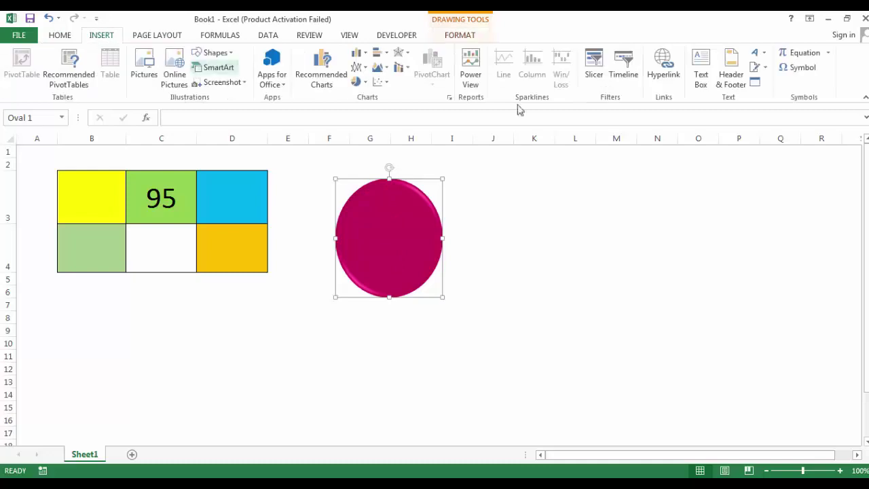
click(702, 76)
click(378, 245)
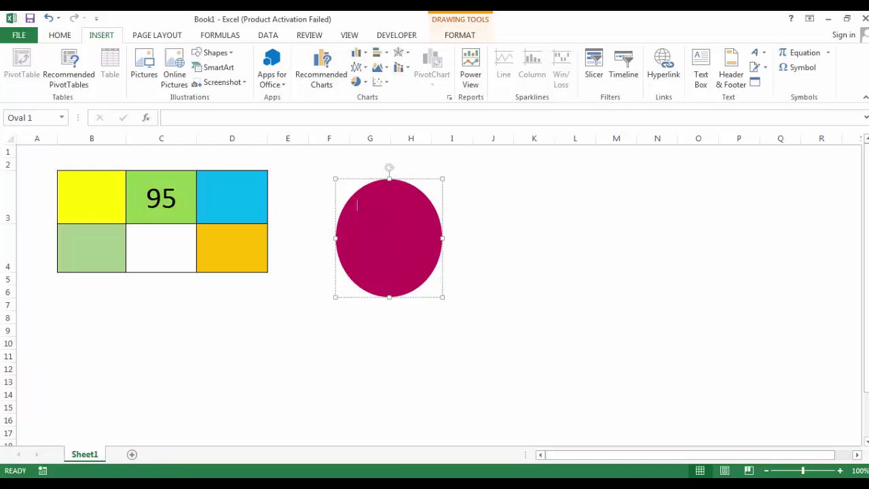
click(384, 236)
text(.)
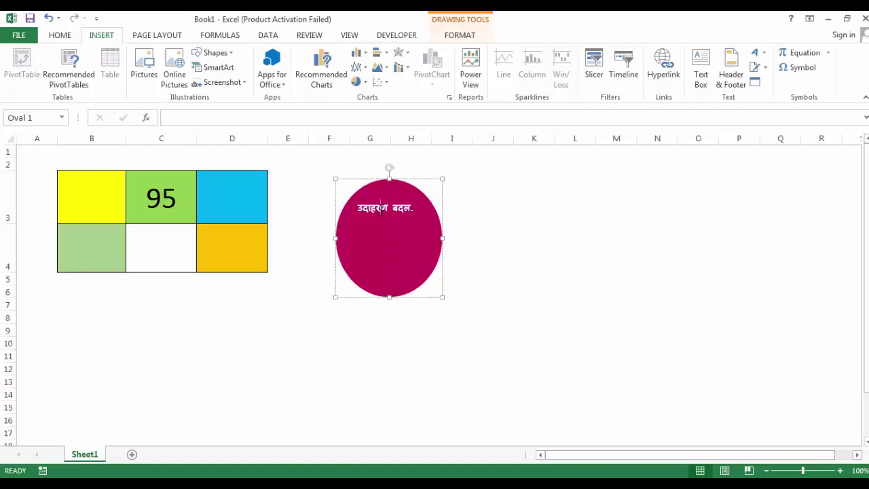
Centre the oval's label horizontally and vertically at 20 pt.
drag(356, 208, 421, 209)
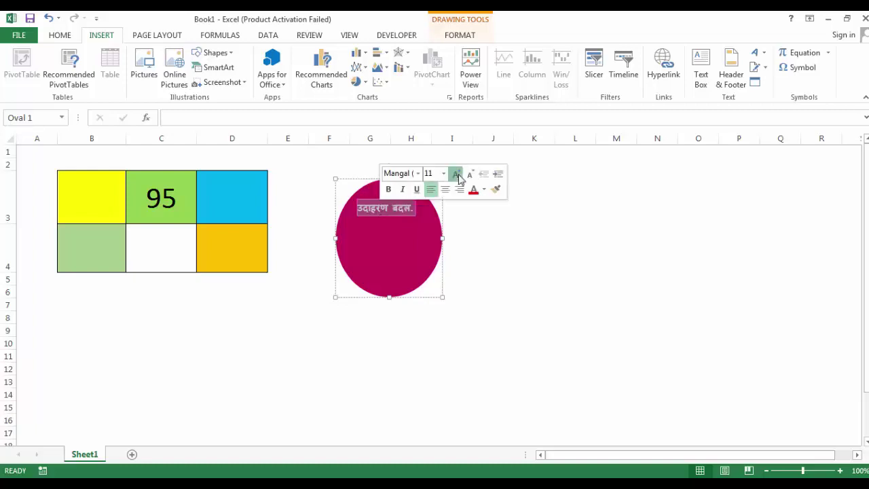
click(457, 174)
click(456, 175)
click(457, 174)
click(457, 174)
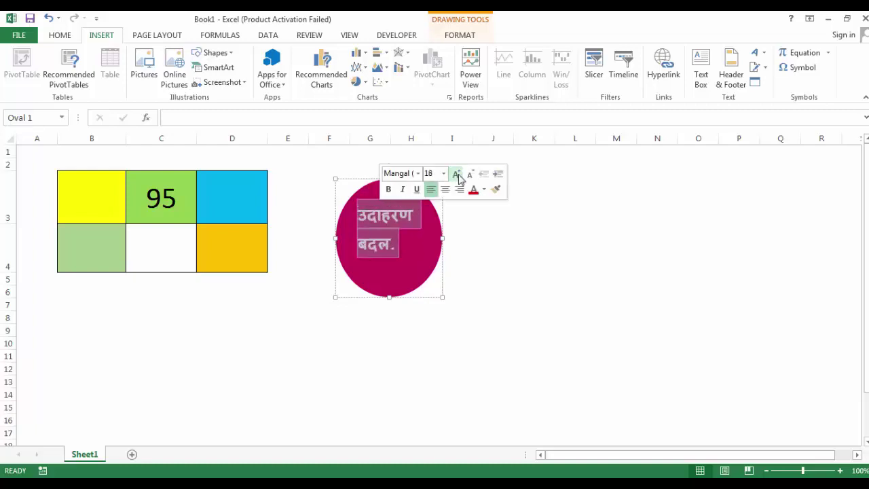
click(457, 174)
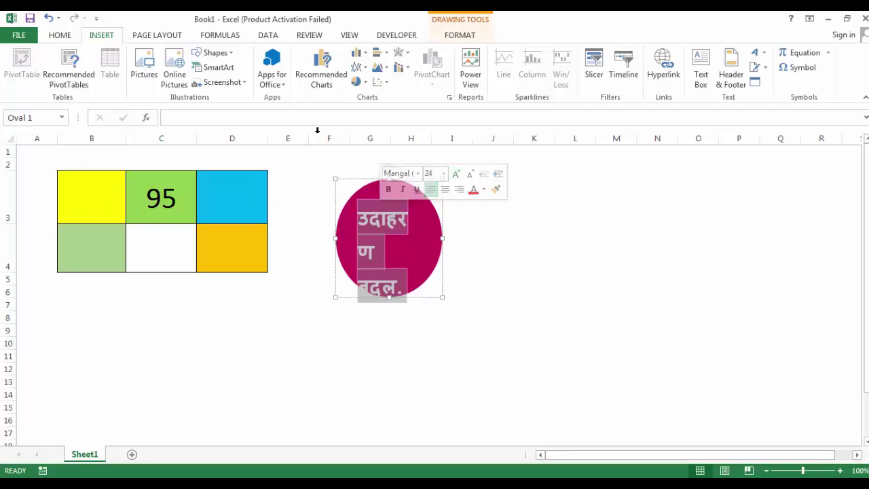
click(64, 35)
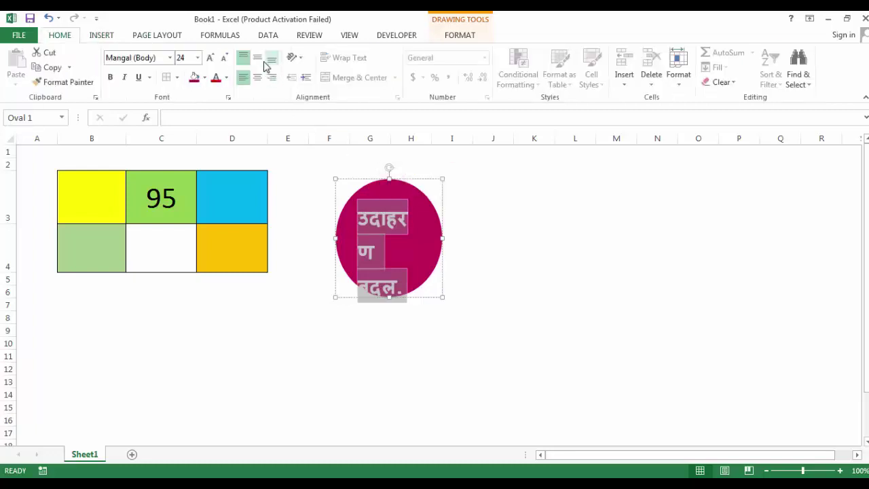
click(257, 57)
click(258, 77)
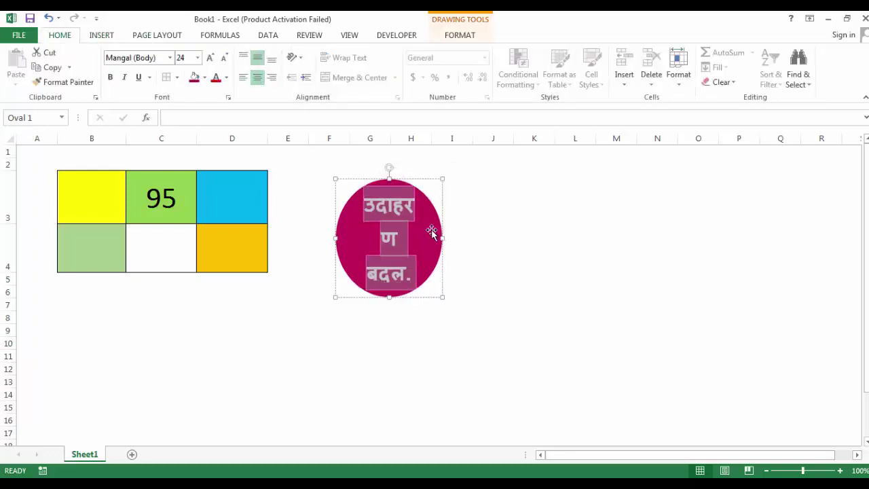
click(224, 58)
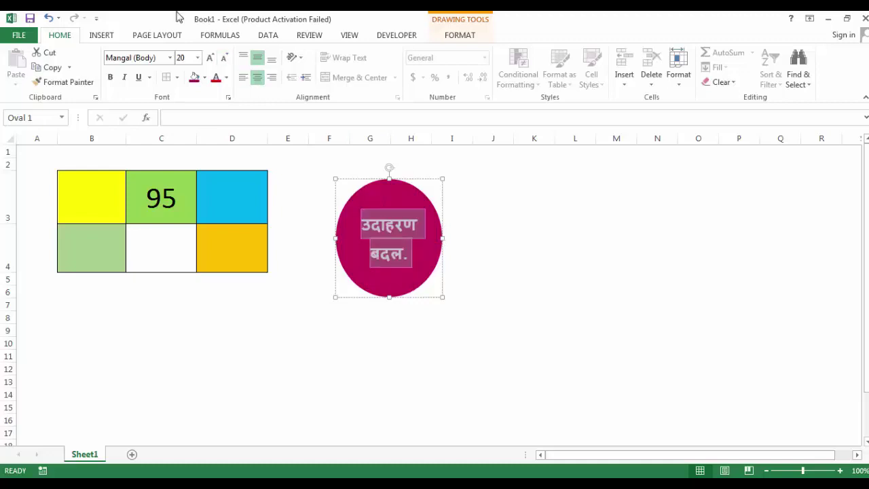
click(170, 59)
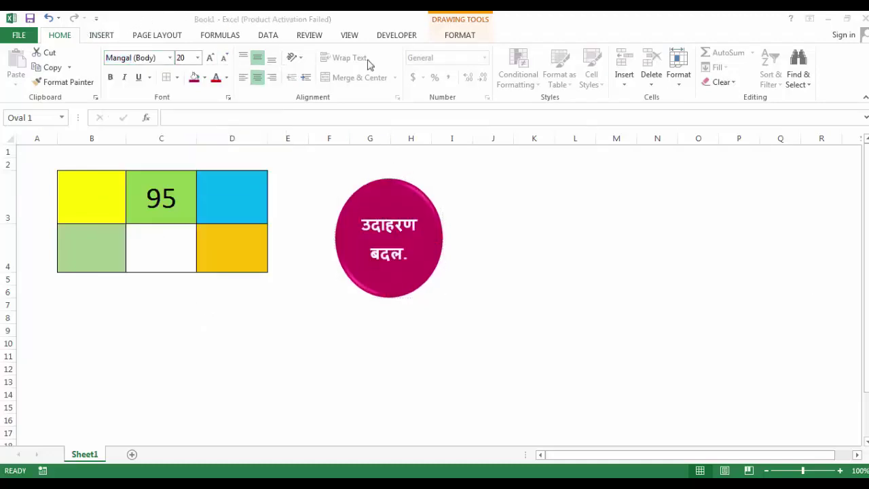
Change the oval label's font to BalBharatiDev03.
click(155, 58)
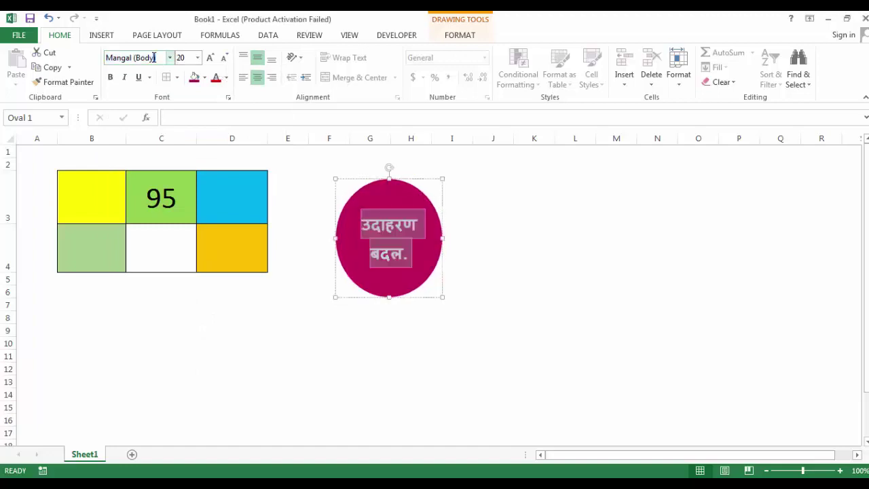
text(Bahun)
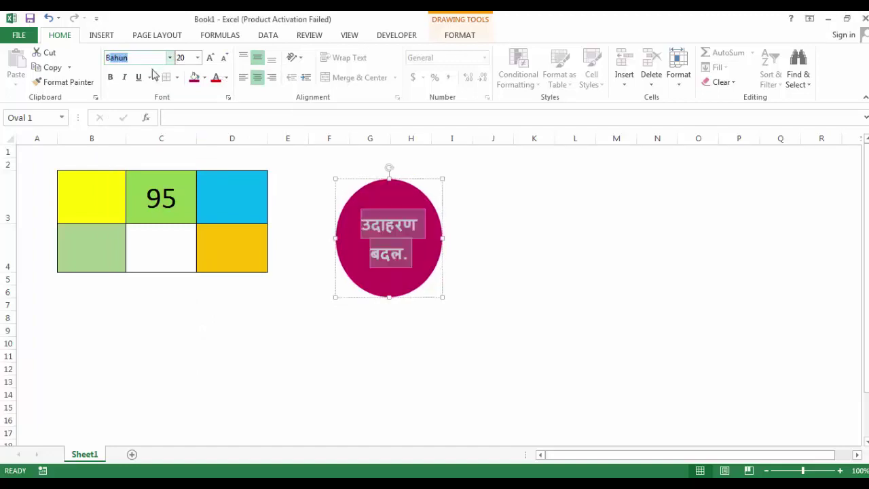
text(lBharatiDev01)
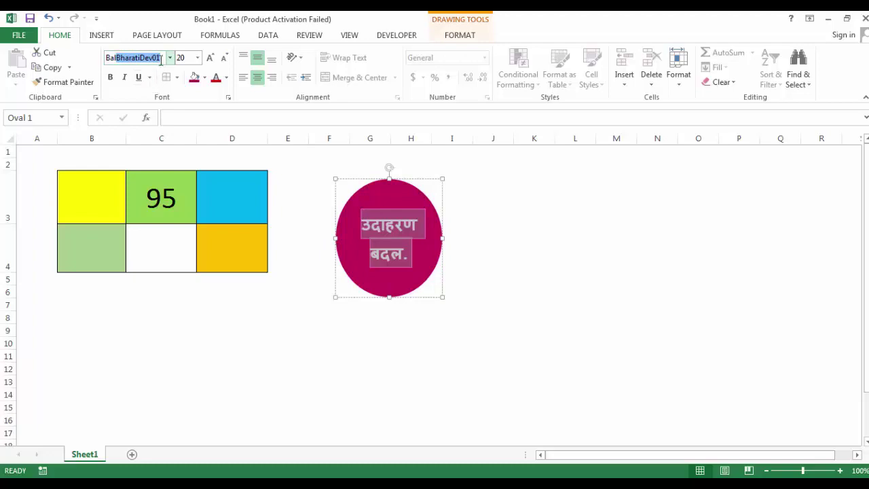
click(170, 58)
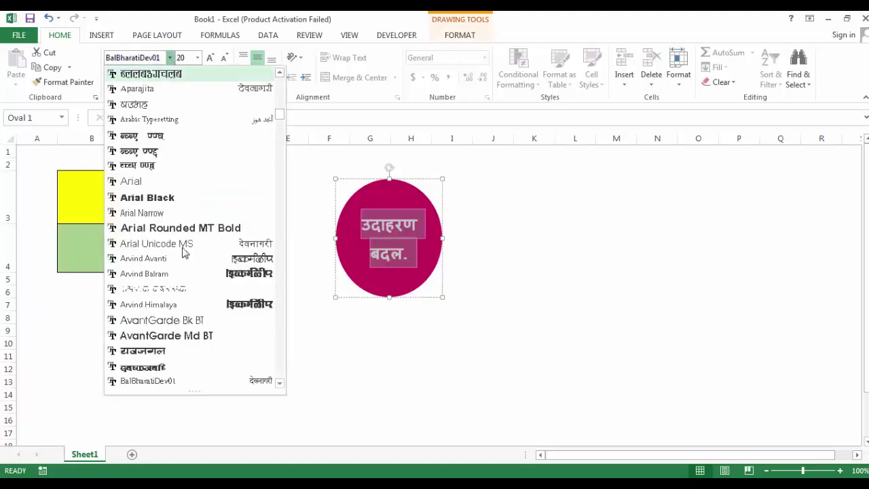
click(279, 383)
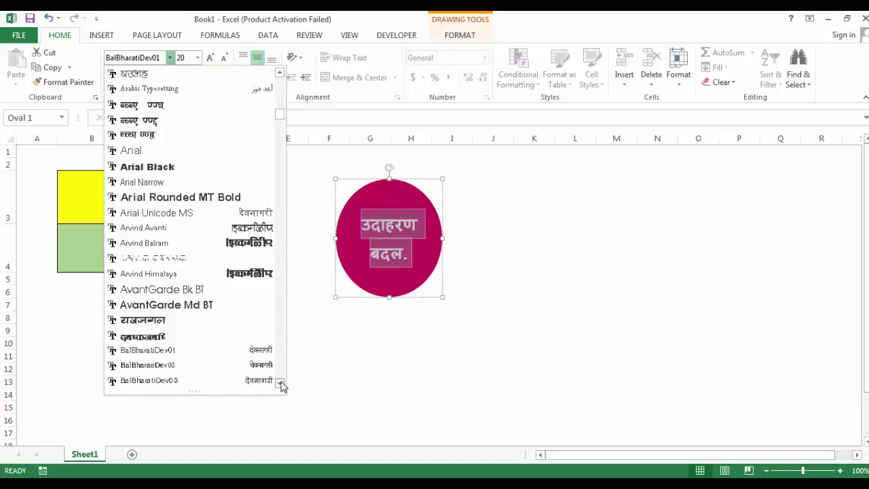
click(205, 381)
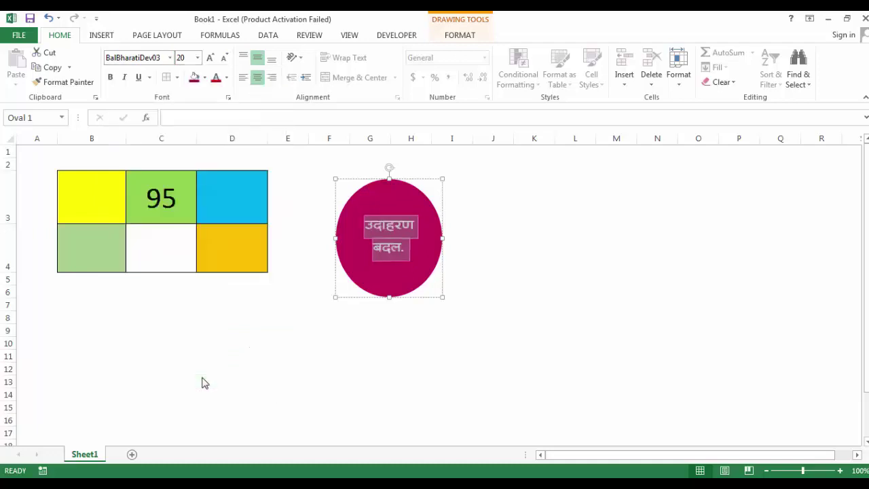
Make the label bold at 24 pt and select the whole oval.
click(211, 58)
click(211, 59)
click(211, 58)
click(211, 58)
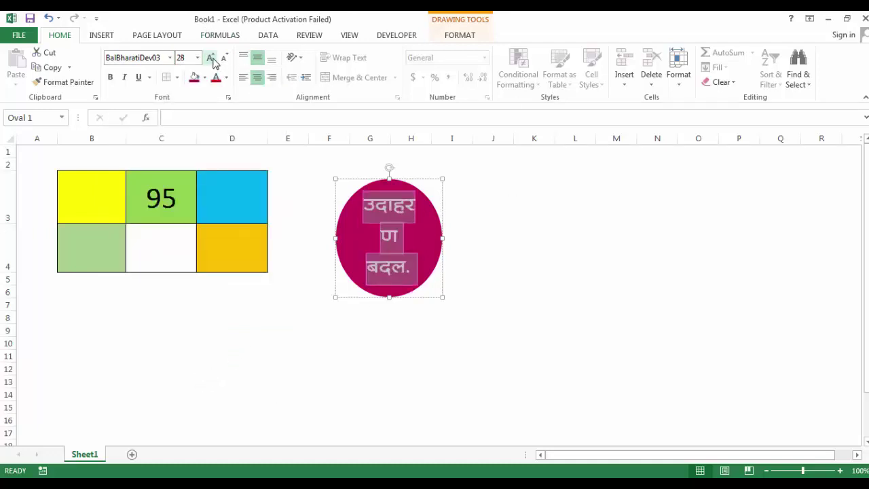
click(224, 58)
click(224, 58)
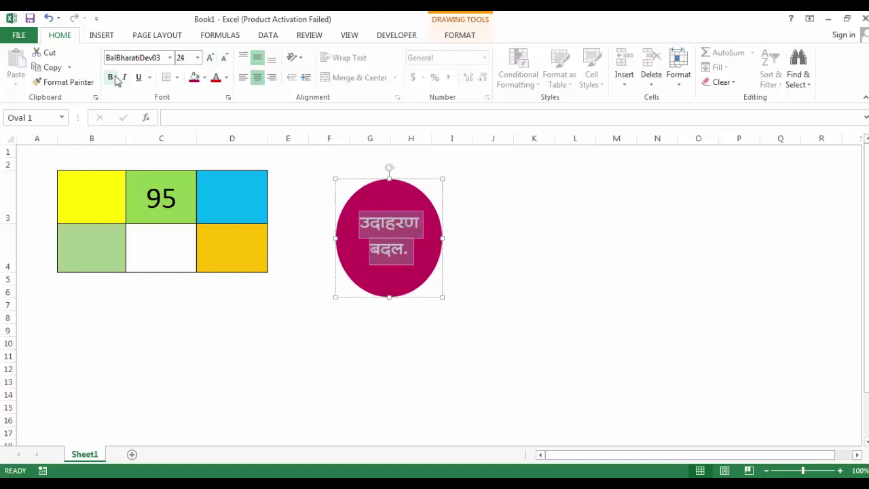
click(112, 77)
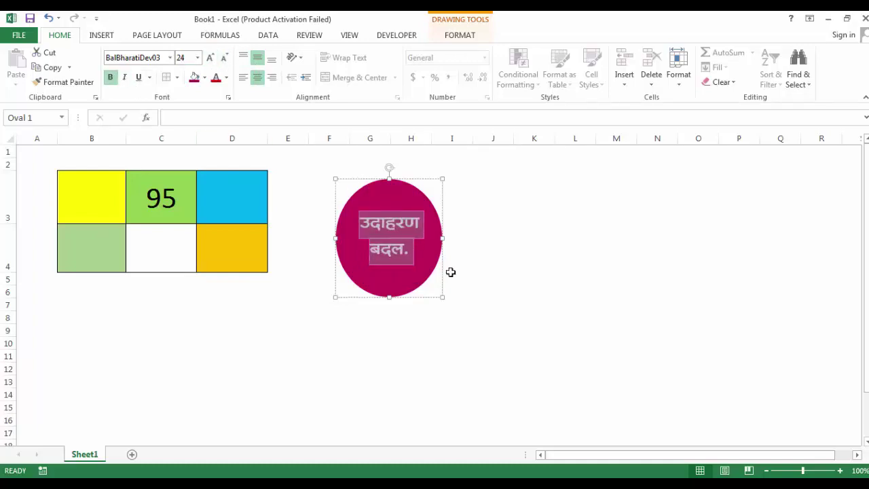
key(Escape)
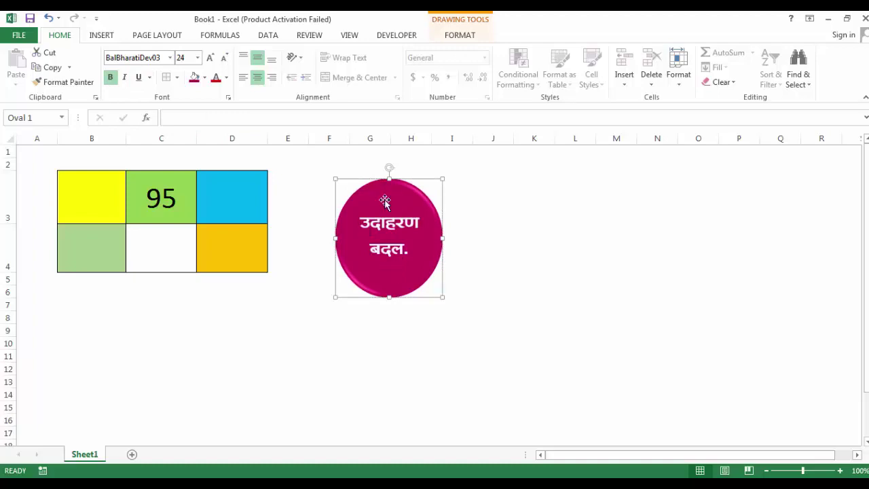
Assign the sankhya macro to the oval.
right_click(385, 201)
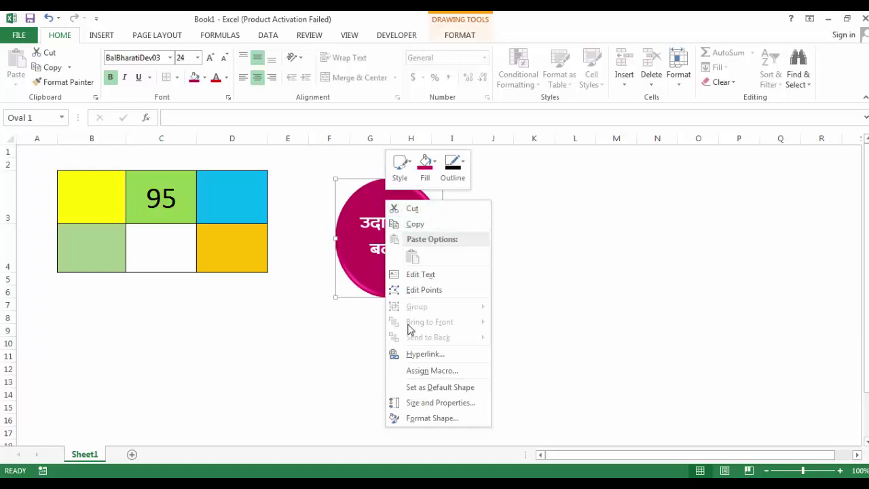
click(416, 372)
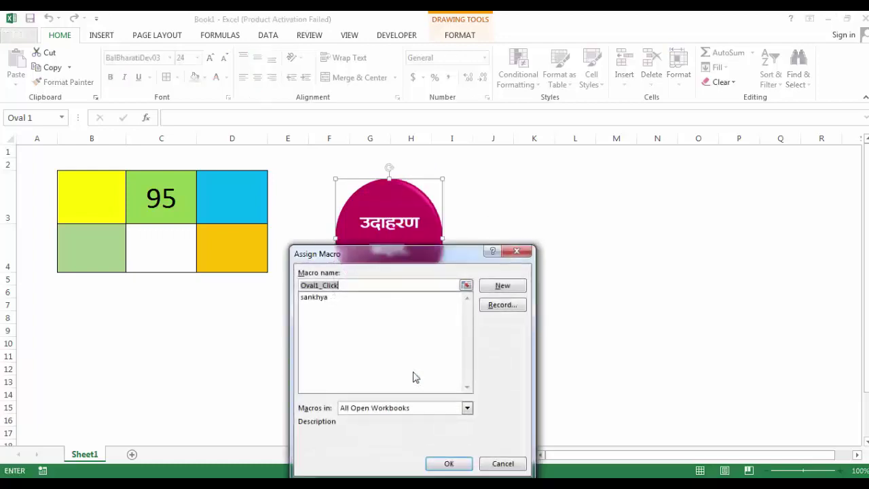
click(314, 299)
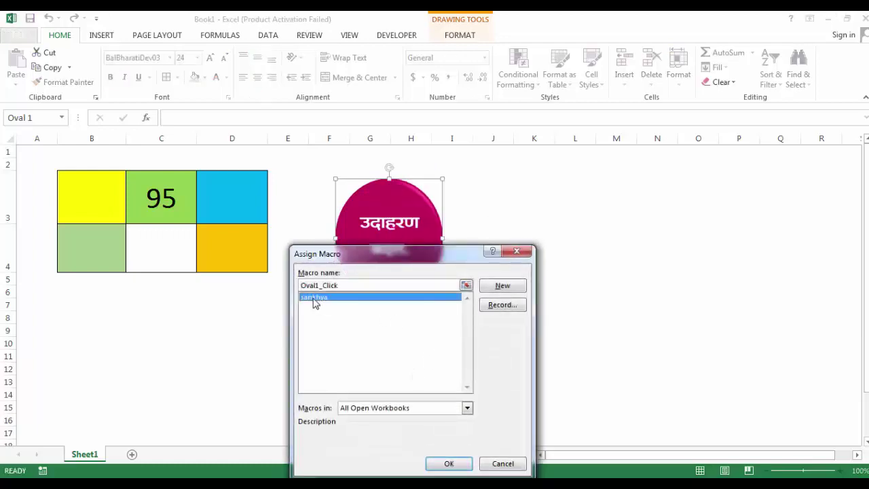
click(449, 464)
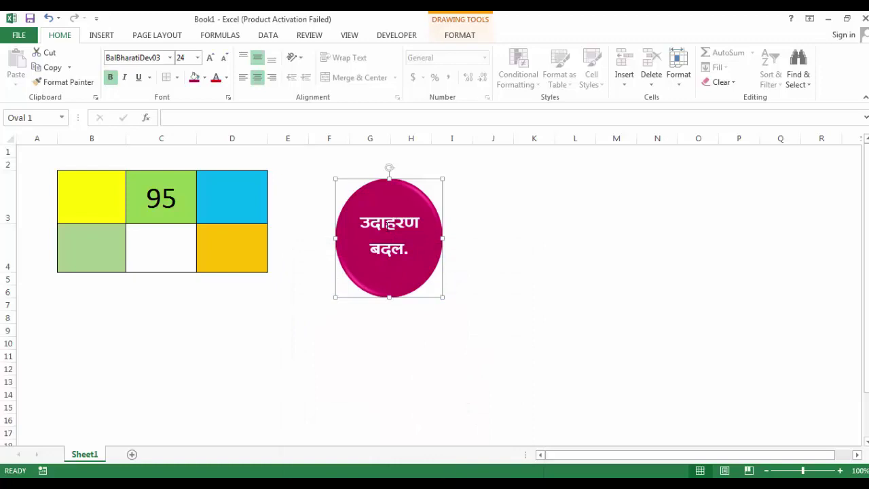
Press the oval about a dozen times, refreshing C3 each time (ending at 18).
click(408, 338)
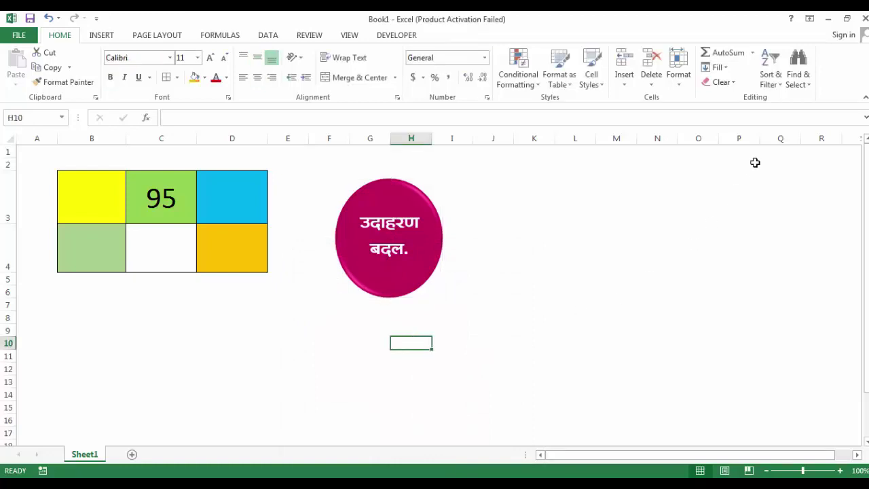
click(394, 228)
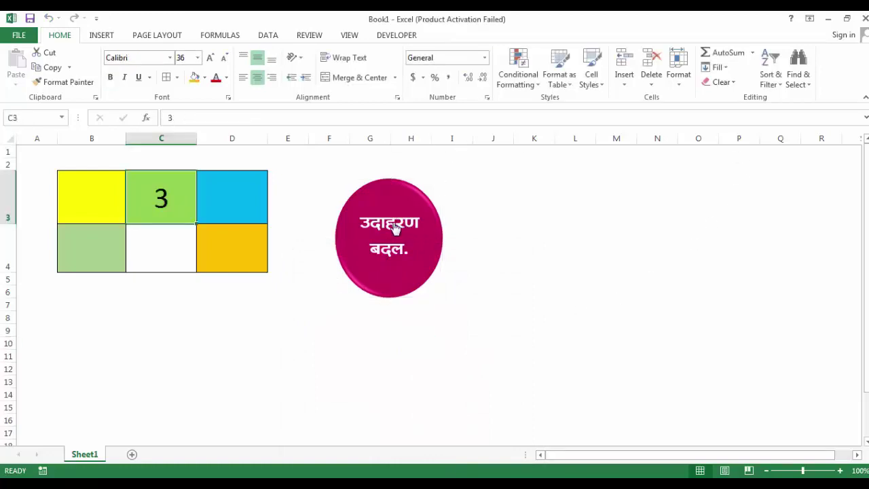
click(394, 228)
click(394, 229)
click(395, 228)
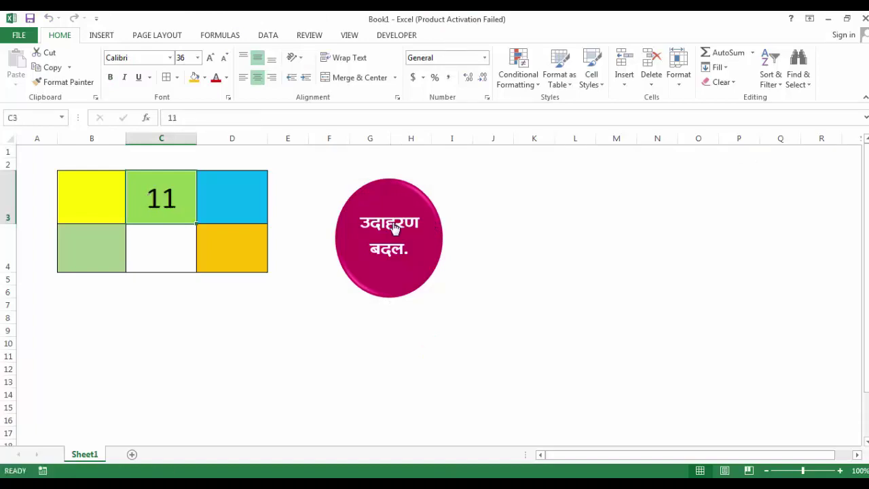
click(394, 229)
click(394, 228)
click(394, 228)
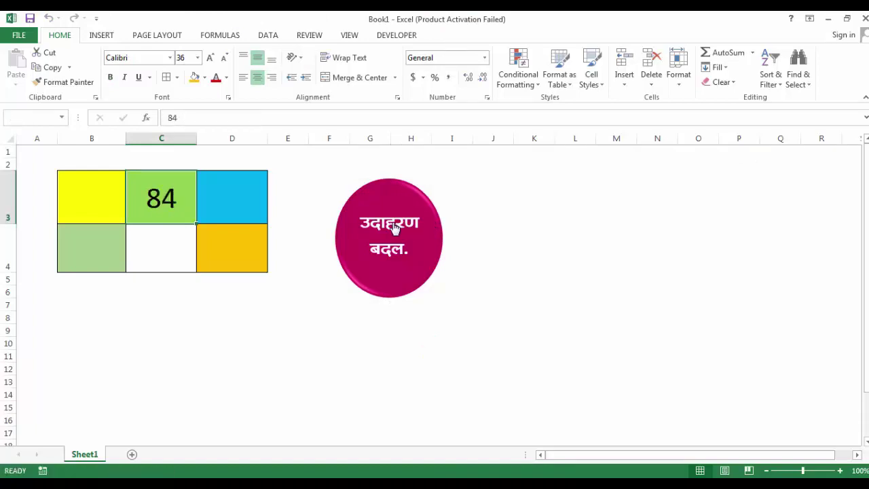
click(394, 228)
click(394, 228)
click(395, 228)
click(395, 228)
click(395, 228)
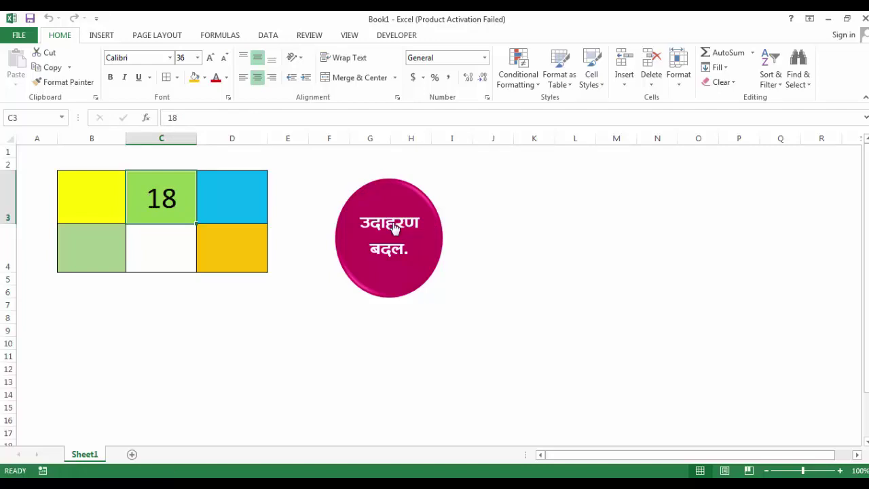
click(265, 346)
click(252, 220)
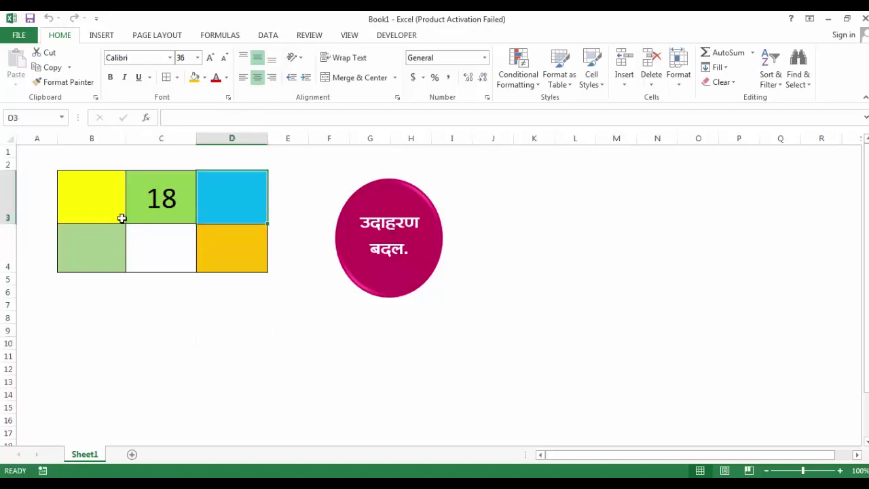
Centre row B4:D4 both ways and enlarge its text to 16 pt.
click(87, 205)
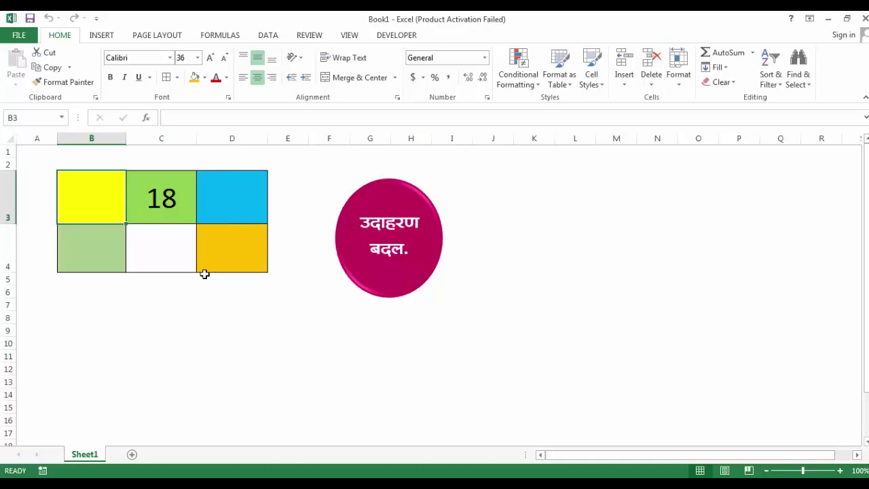
click(80, 256)
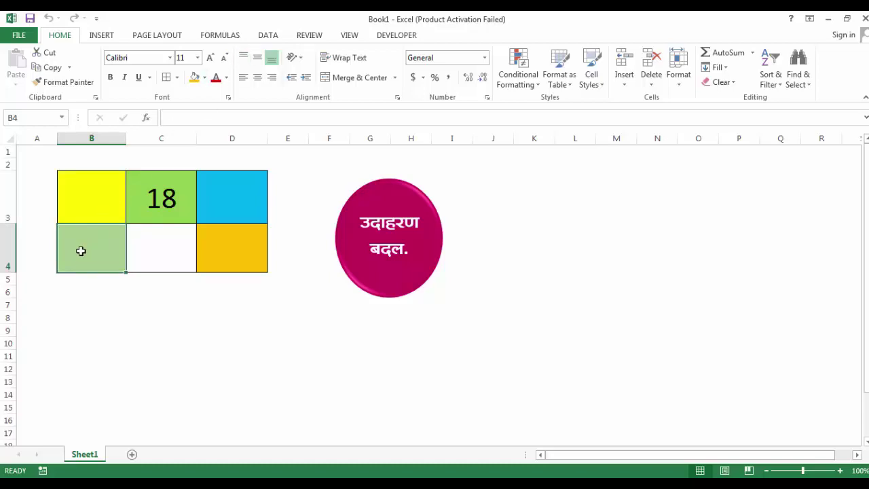
drag(80, 253, 233, 253)
click(258, 59)
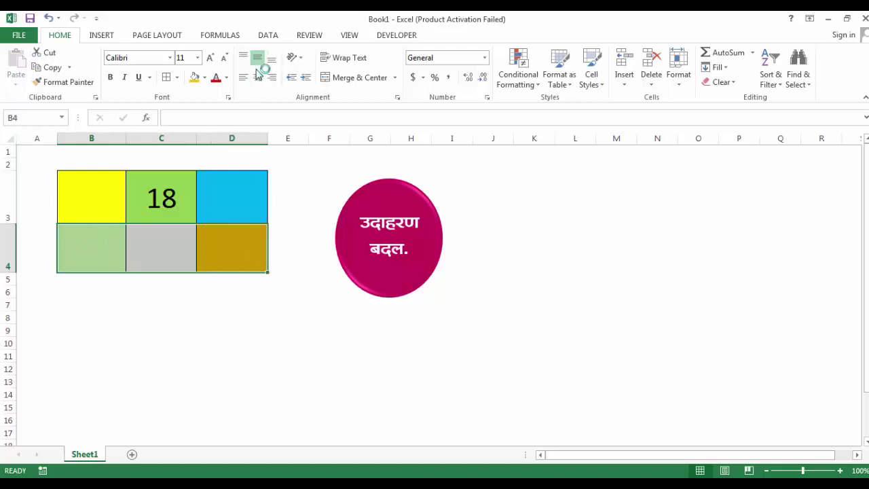
click(258, 75)
click(211, 58)
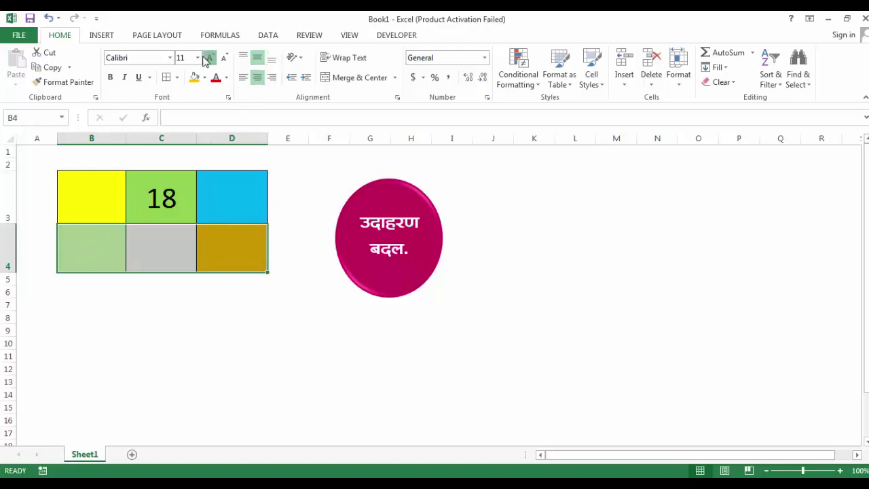
click(210, 59)
click(210, 58)
Begin B4's formula =IF(B3=C3-1,"शाब्बास" with the success message.
click(99, 250)
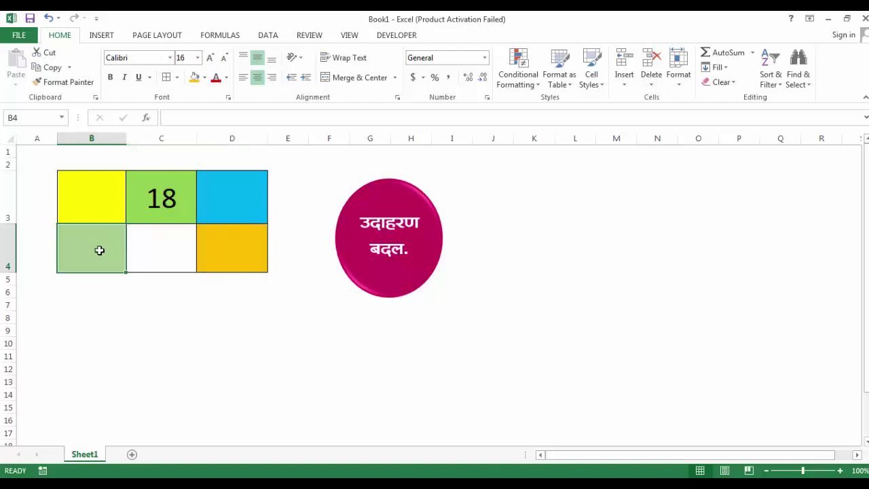
text(=)
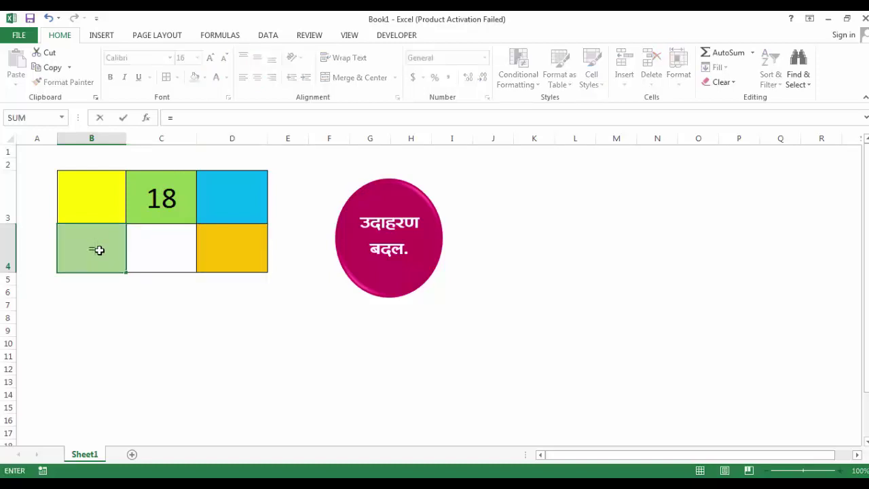
text(if)
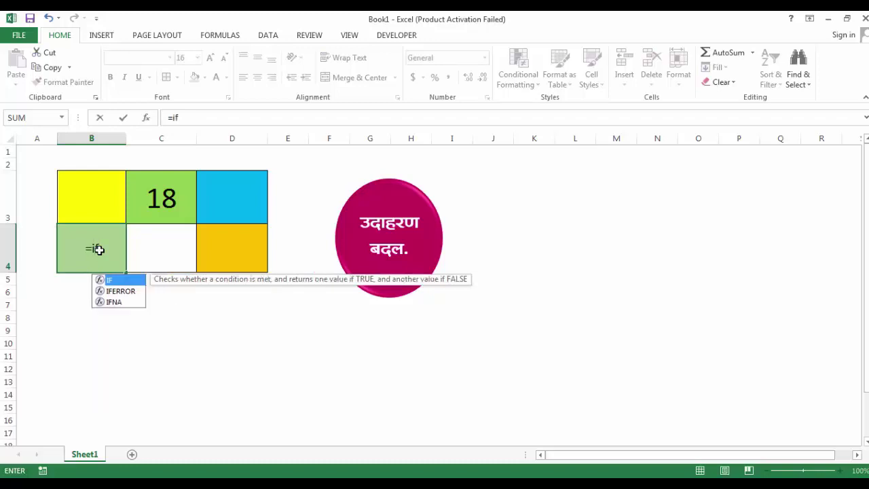
key(Tab)
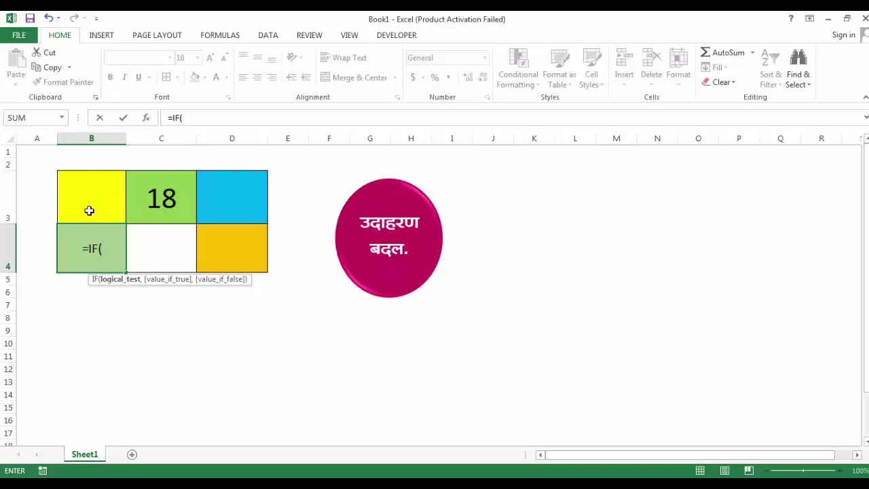
click(88, 207)
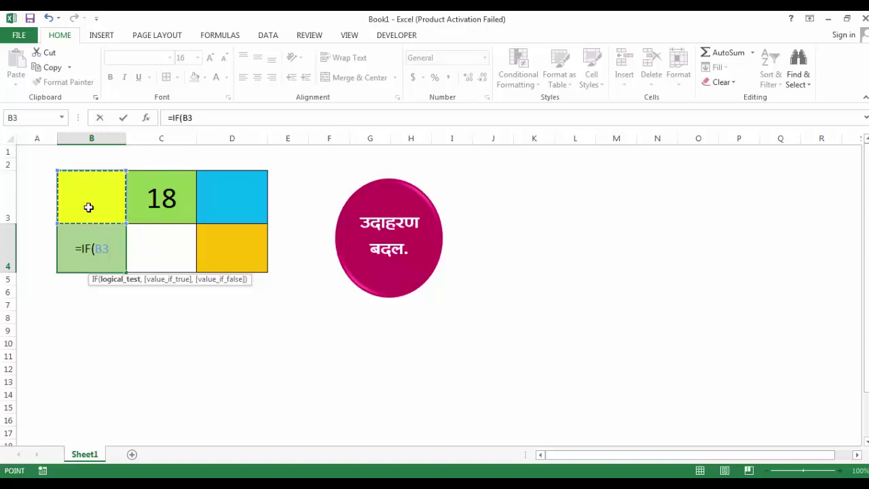
text(=)
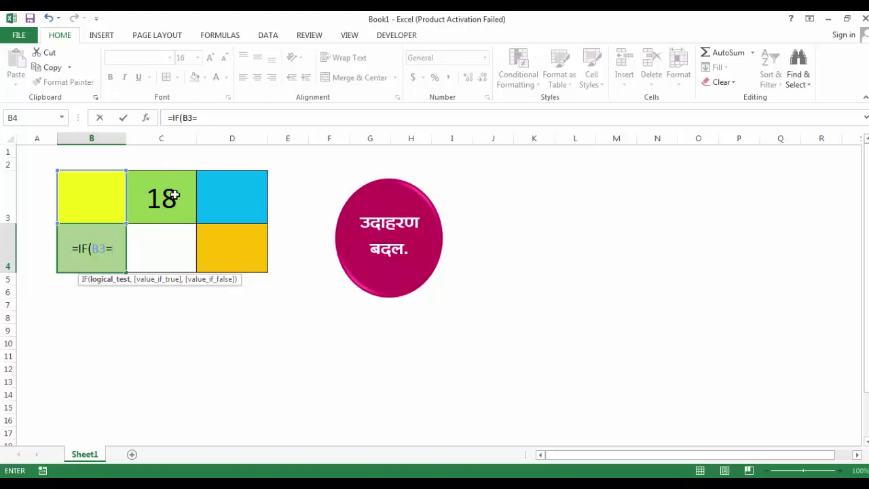
click(175, 196)
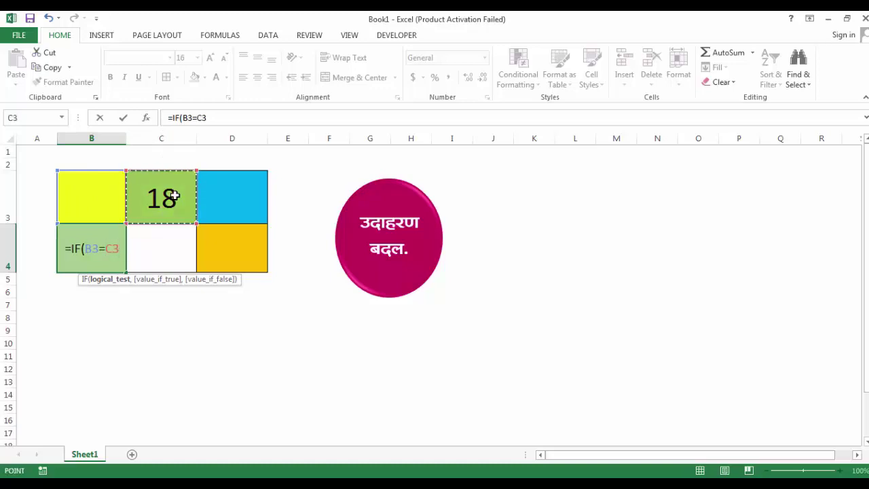
text(-)
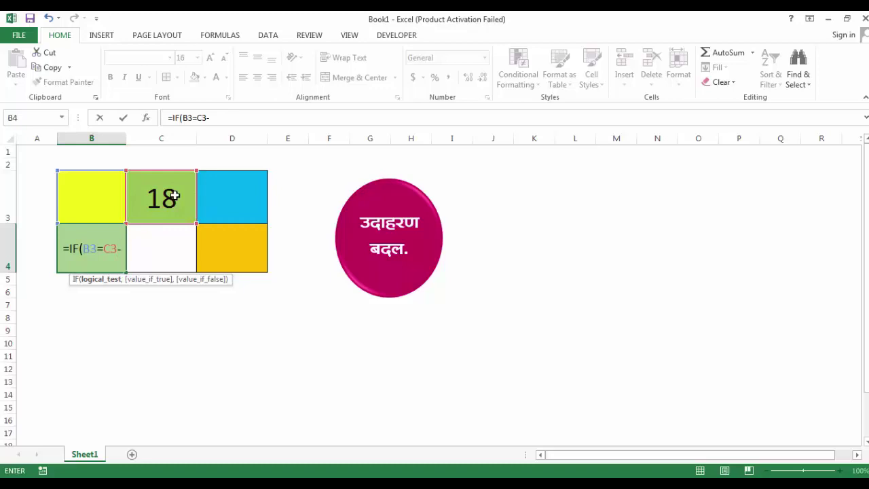
text(1)
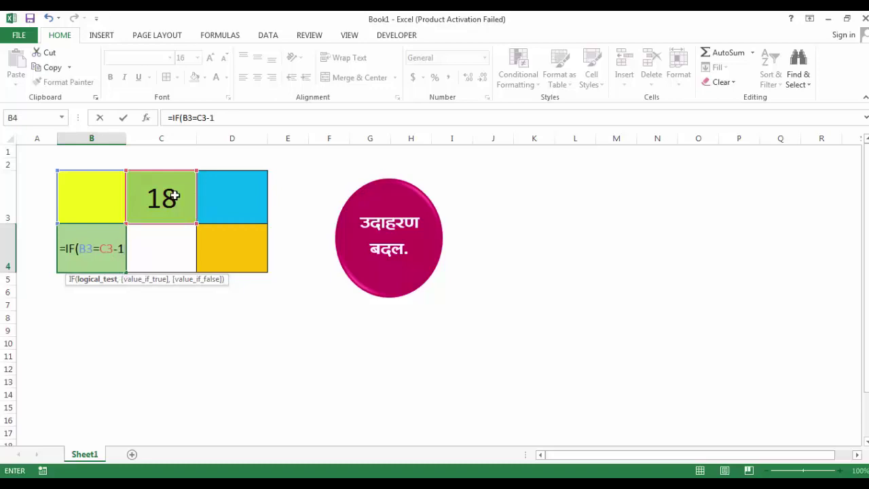
text(,")
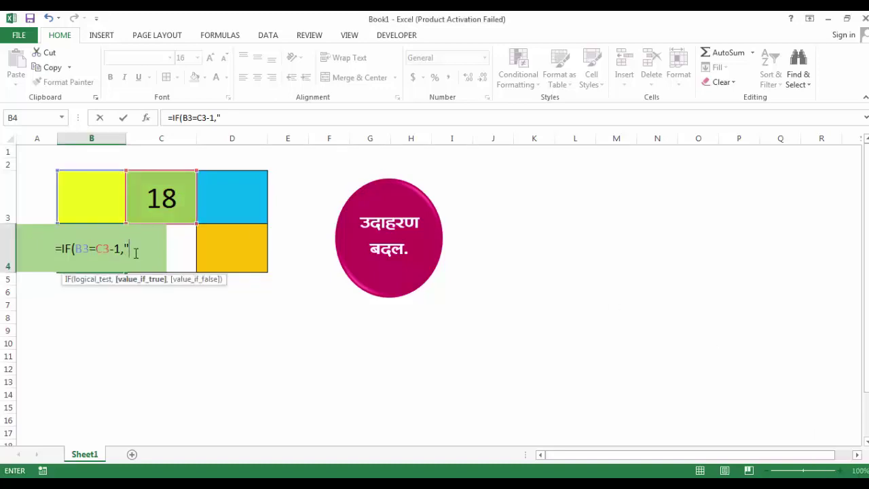
text(शा)
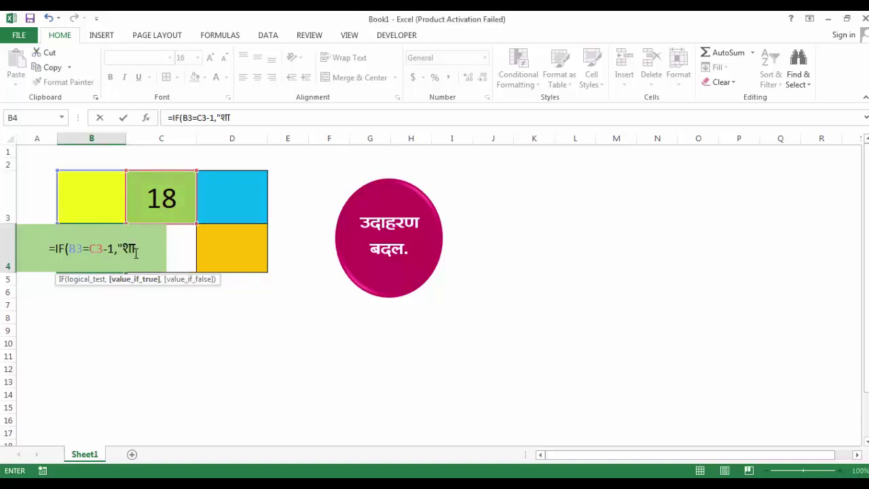
text(ब)
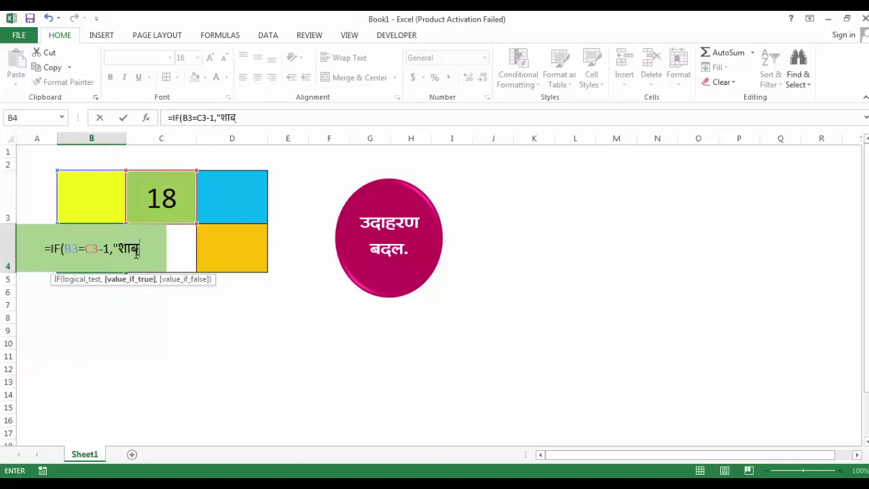
text(्बास)
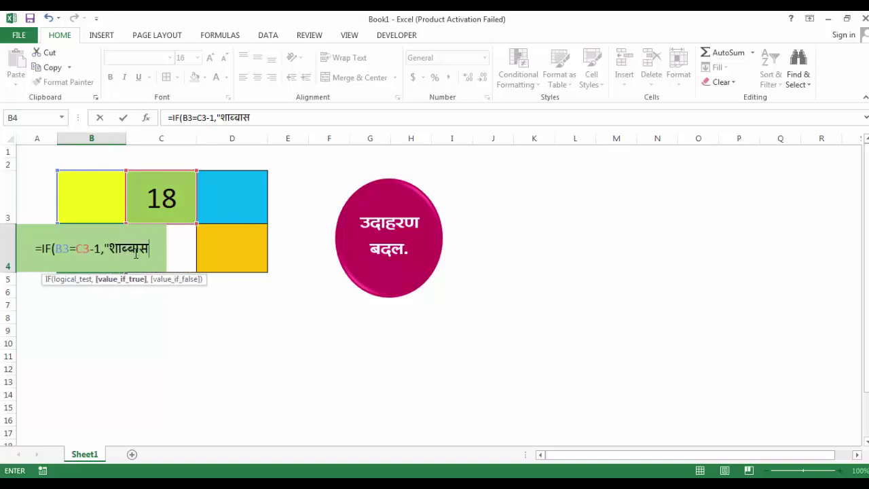
text(s)
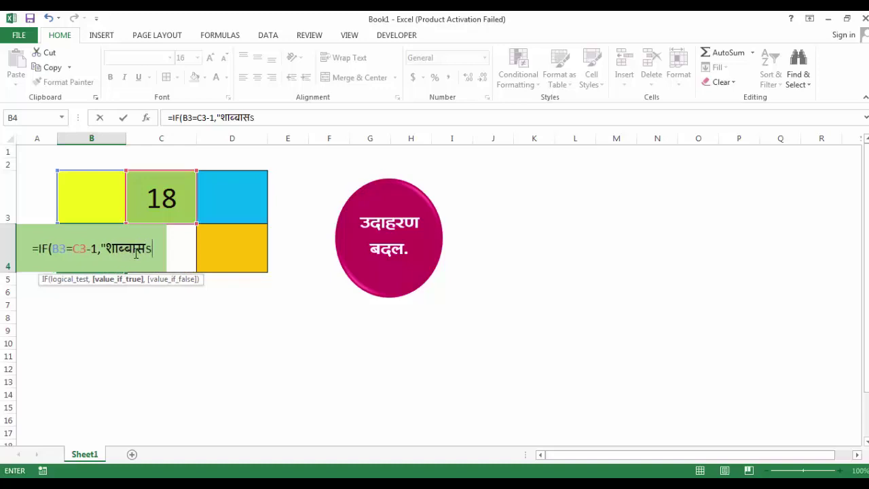
key(BackSpace)
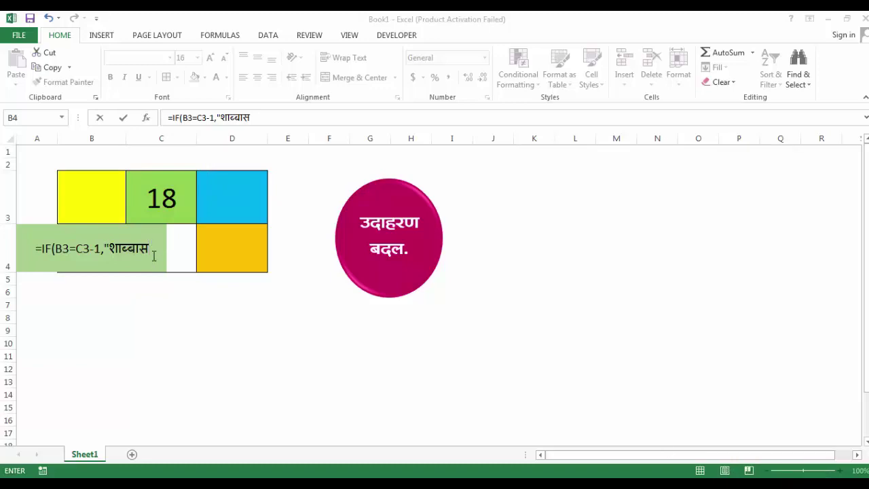
Finish B4's IF with "पुन्हा प्रयत्न कर" as the else message and enter it.
text(")
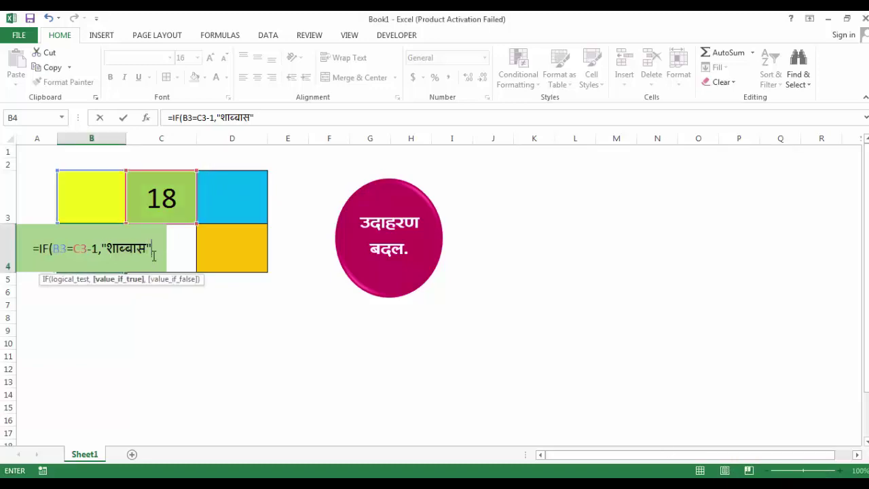
text(,)
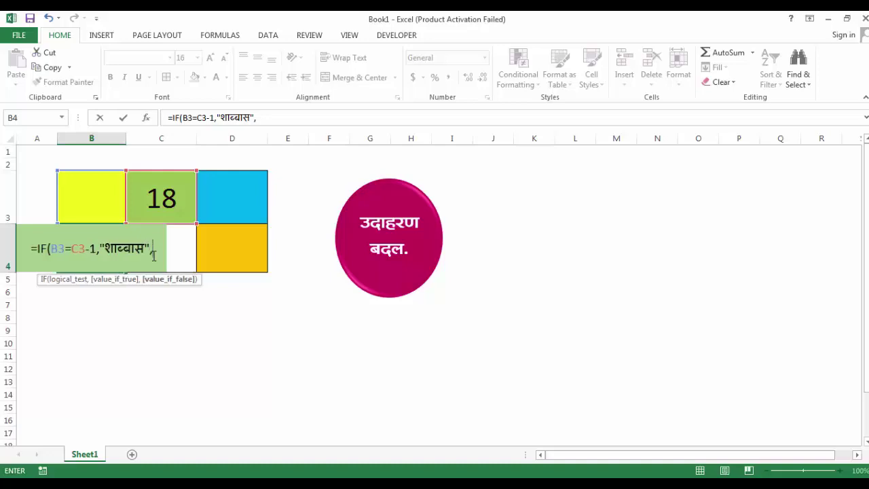
text(")
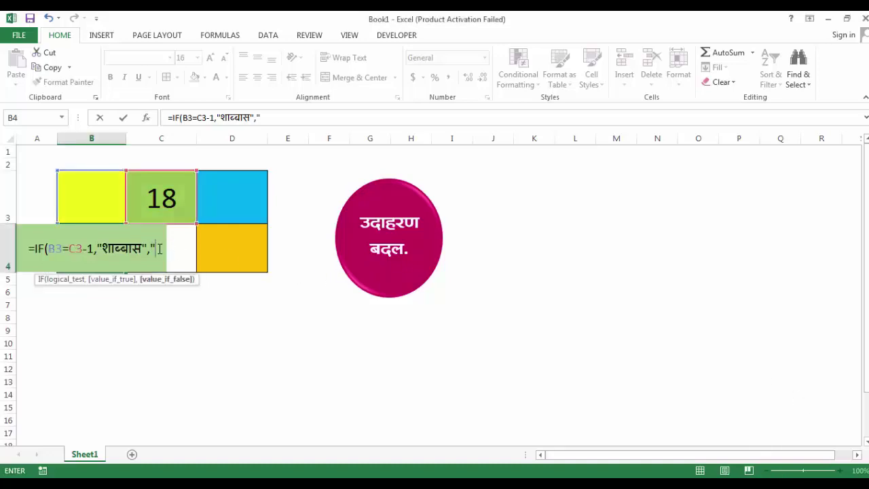
text(पु)
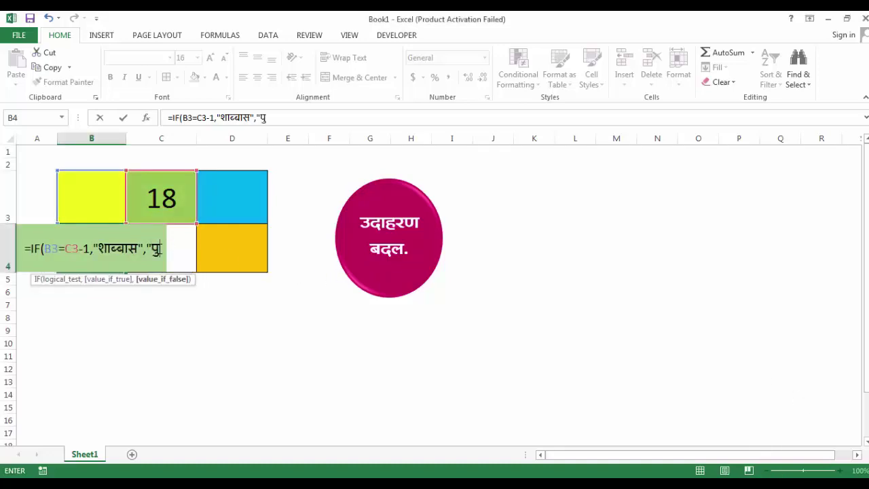
text(न्हा)
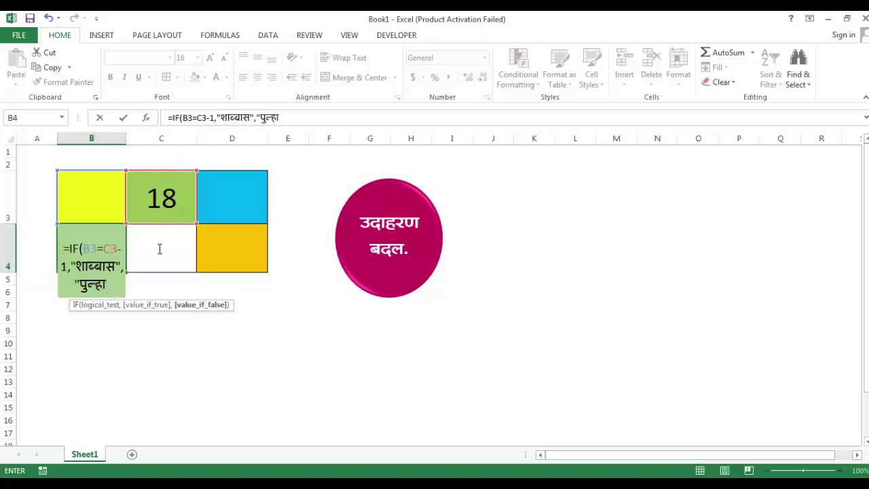
text( प्रयत)
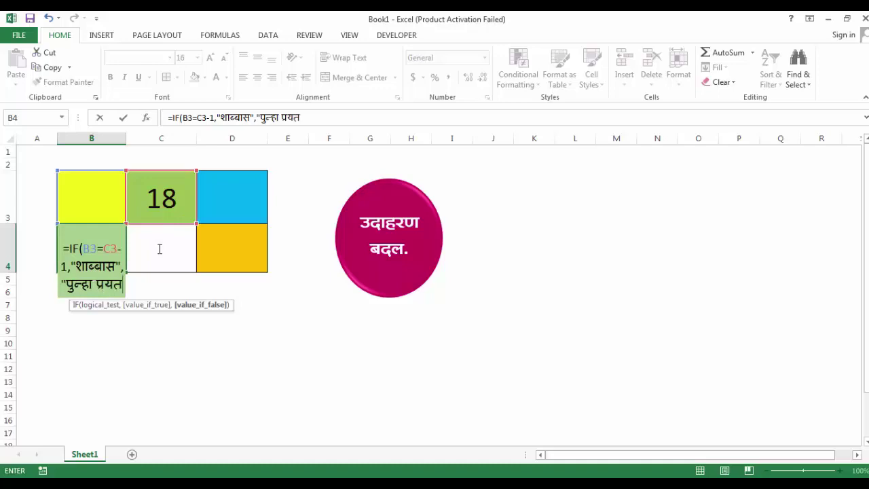
text(्न कर)
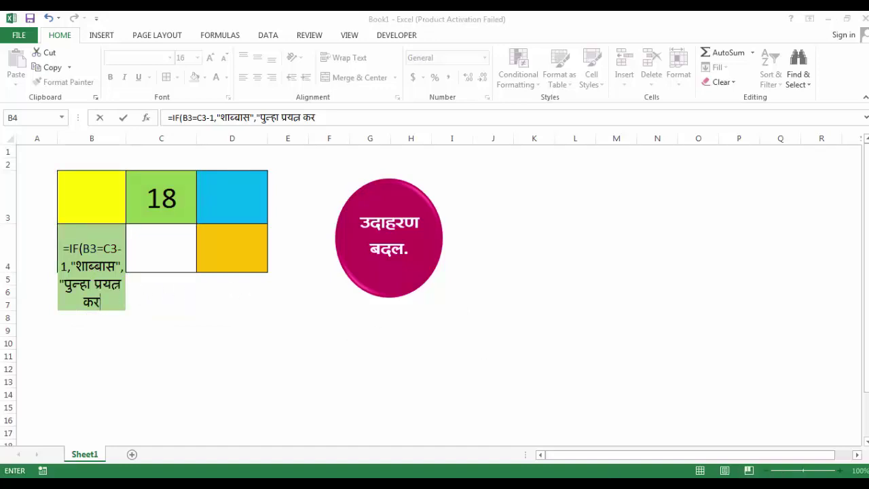
click(766, 440)
click(98, 303)
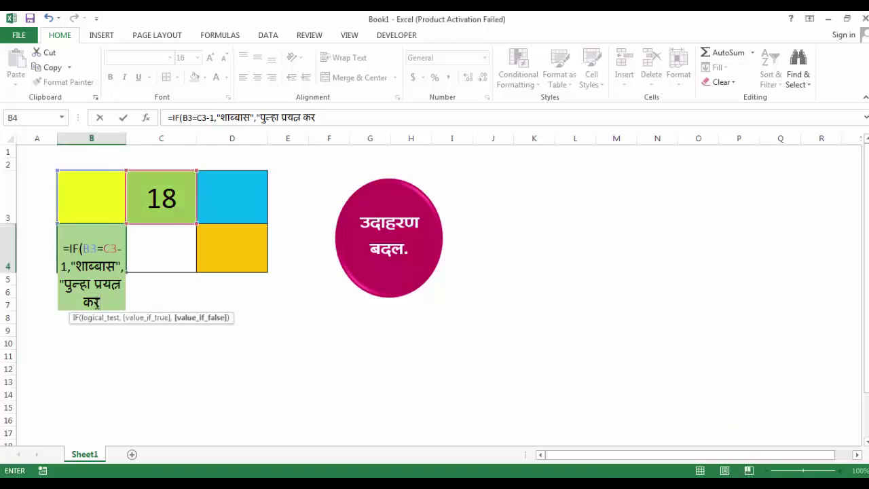
text(")
text())
key(Return)
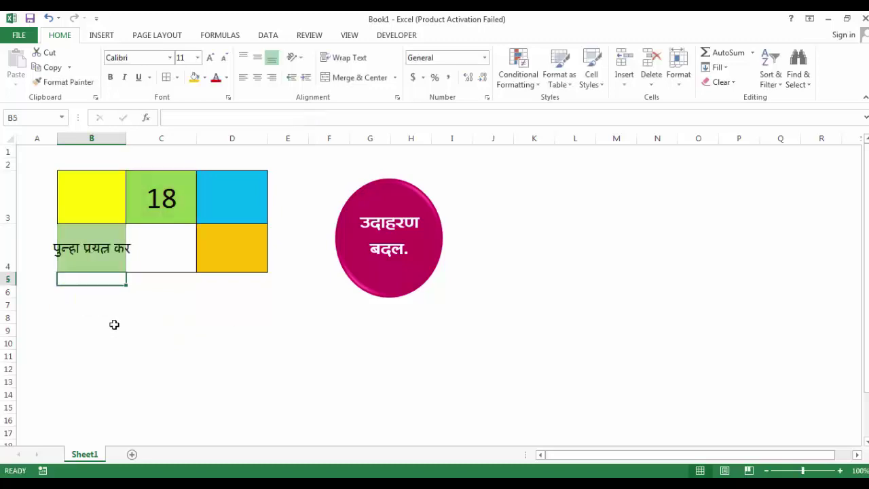
Widen column B and enter 17 in B3 so B4 shows शाब्बास against C3's 18.
drag(125, 138, 137, 138)
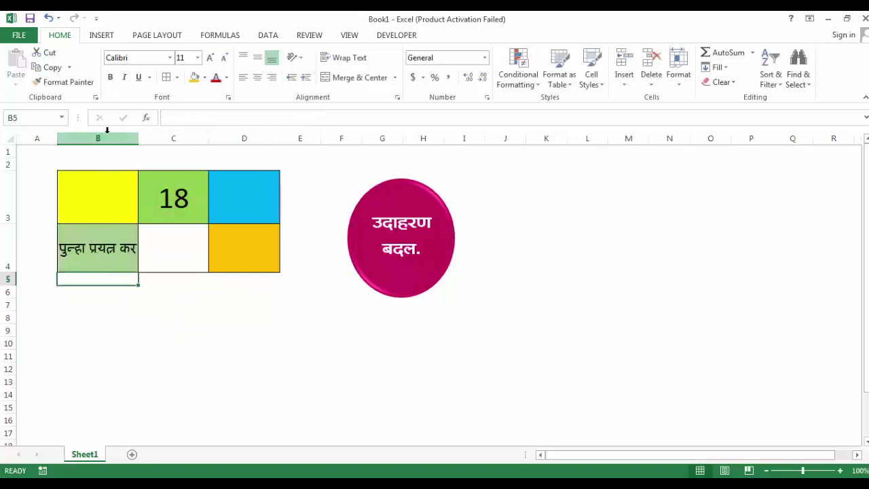
click(92, 198)
text(1)
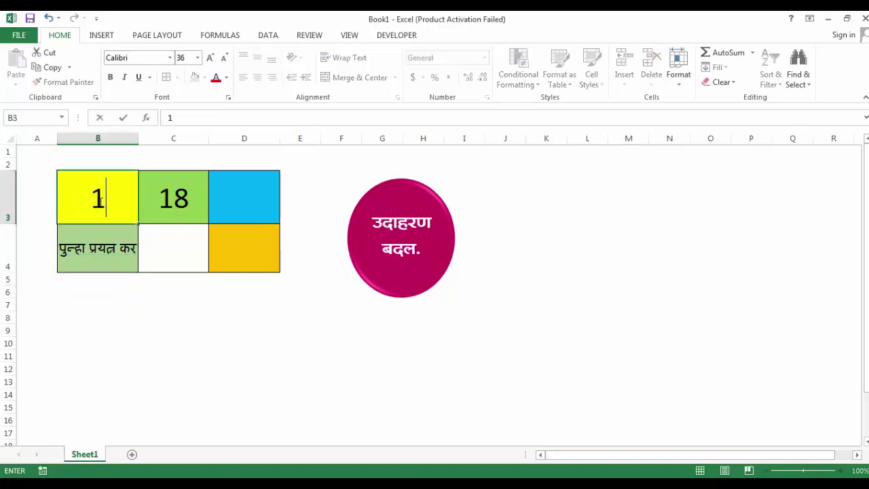
text(7)
click(155, 339)
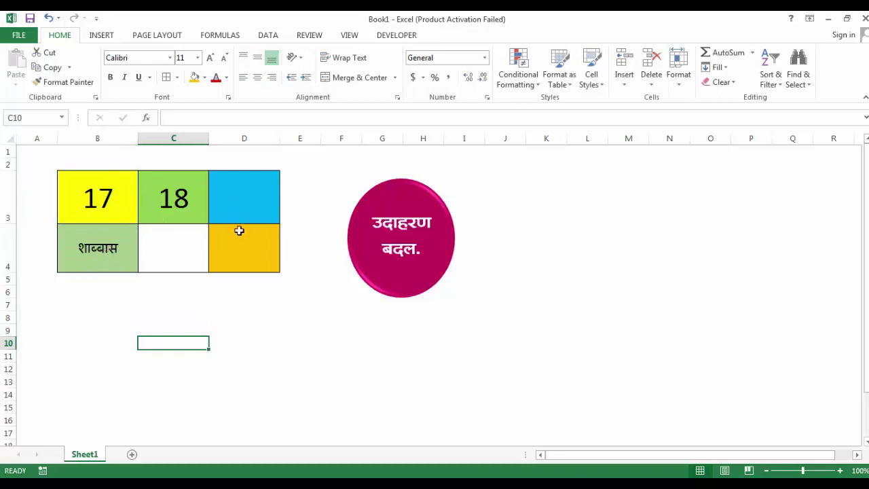
Copy B4's IF formula from the formula bar and paste it into D4.
double_click(105, 245)
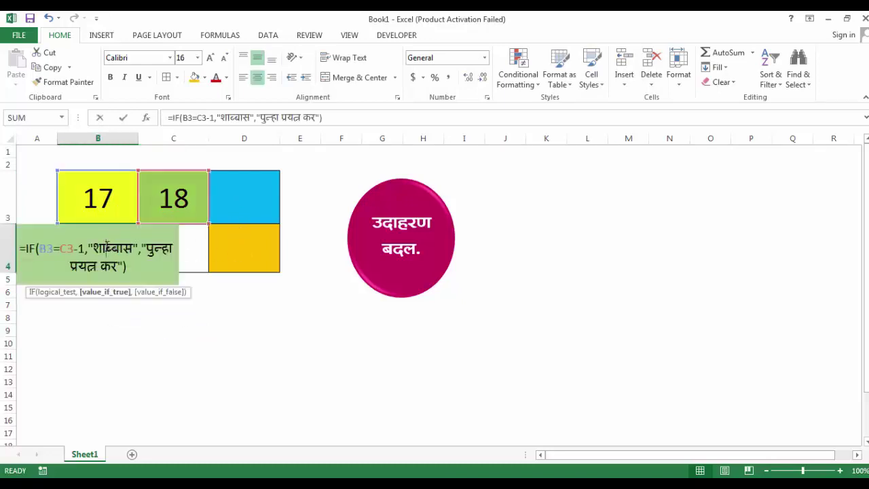
drag(169, 117, 356, 115)
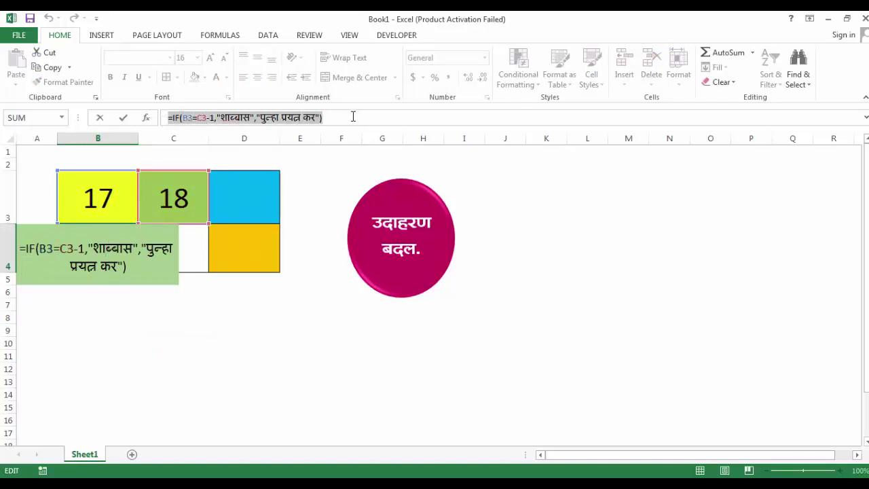
key(ctrl+c)
key(Return)
double_click(235, 247)
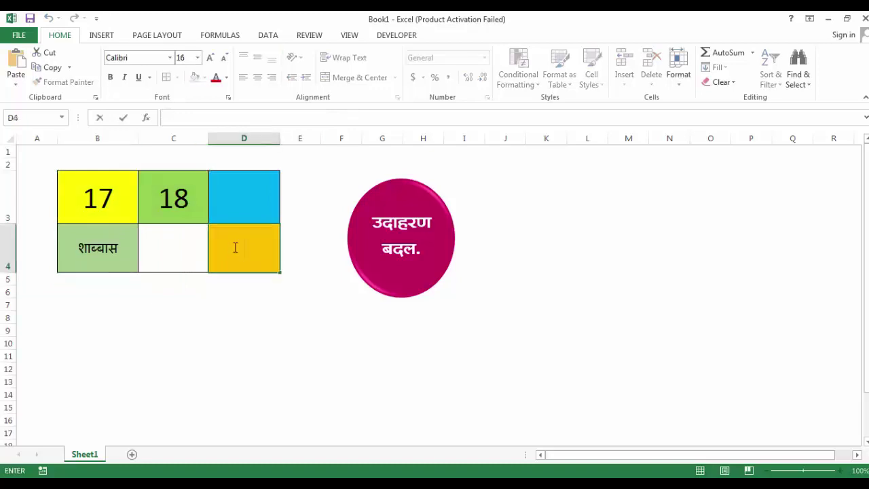
key(ctrl+v)
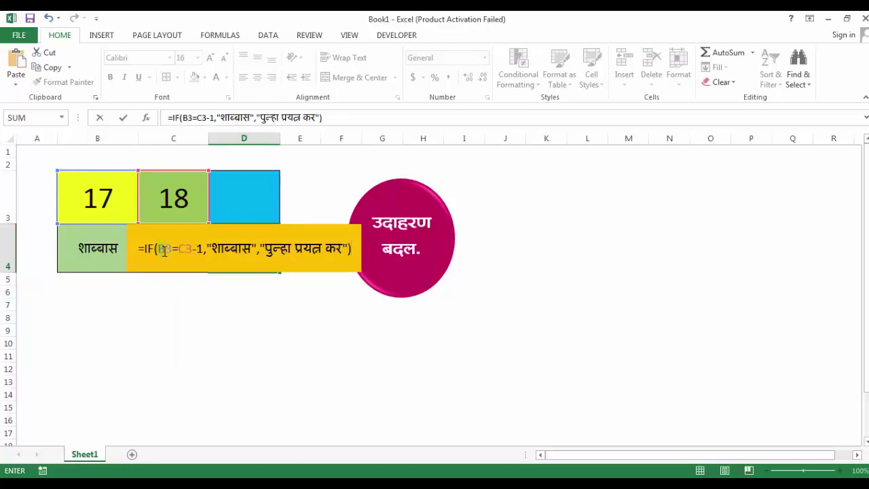
Edit D4's formula to test D3 instead of B3 and C3+1 instead of C3-1.
click(164, 251)
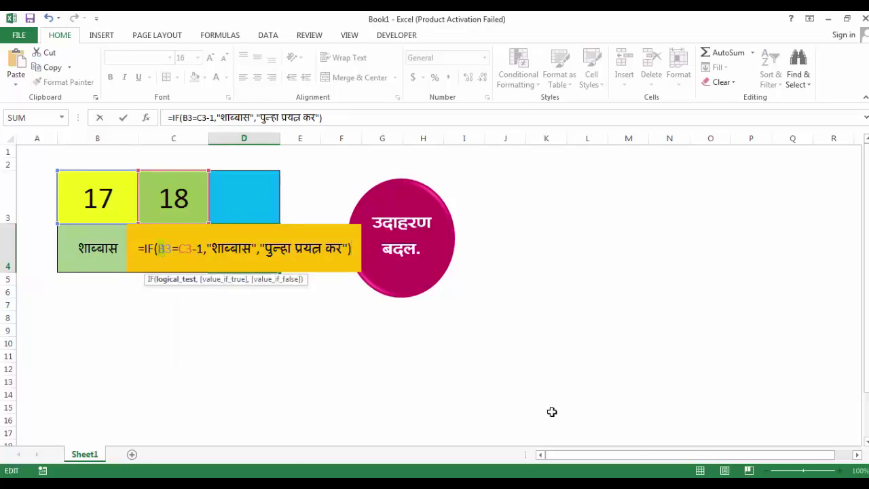
key(BackSpace)
text(d)
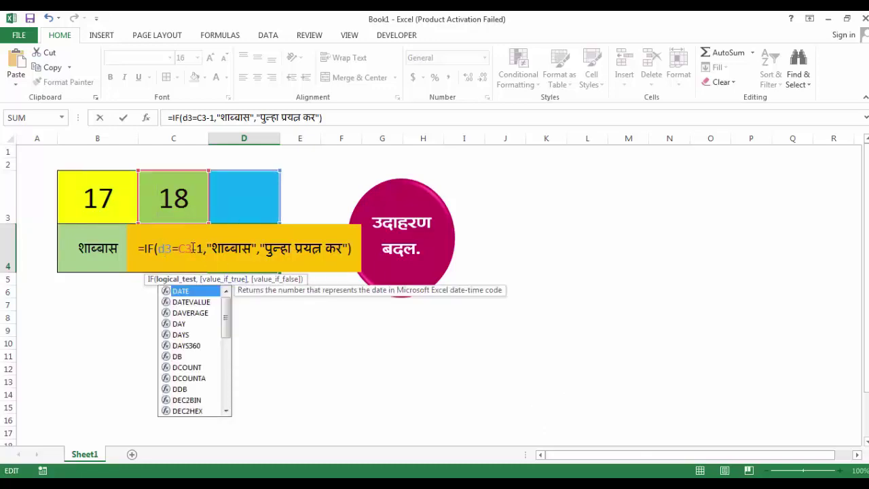
click(196, 250)
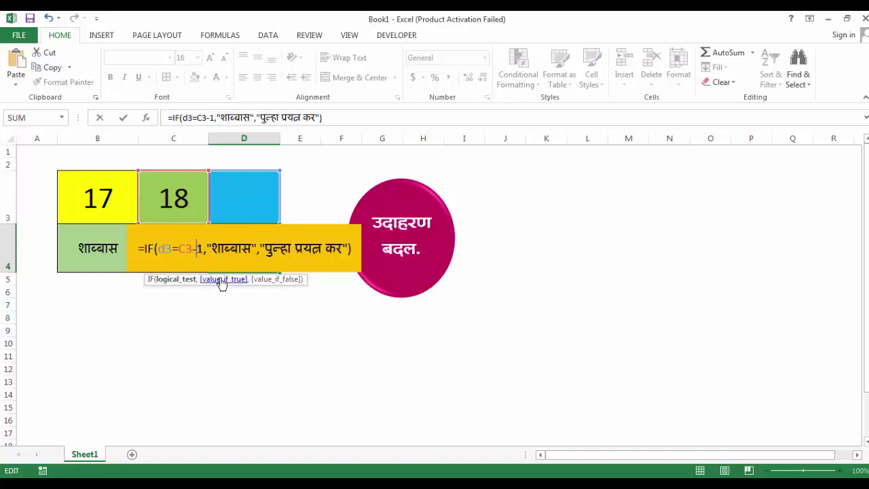
key(BackSpace)
text(+)
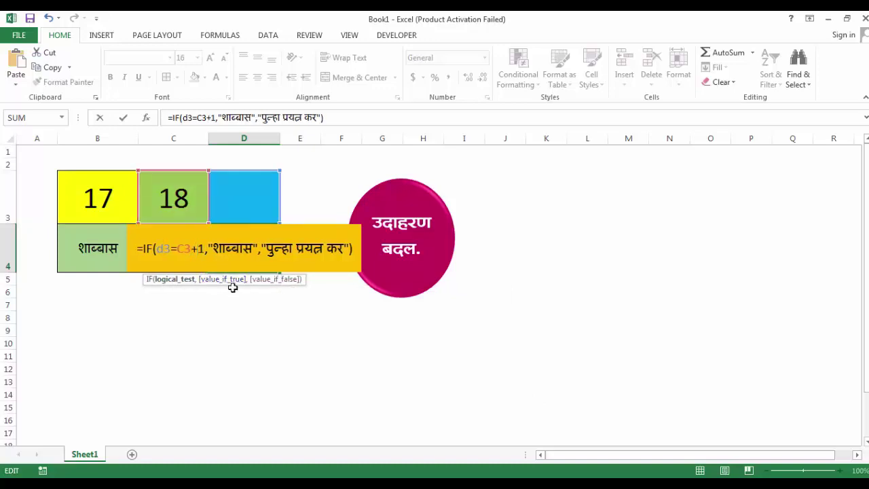
key(Return)
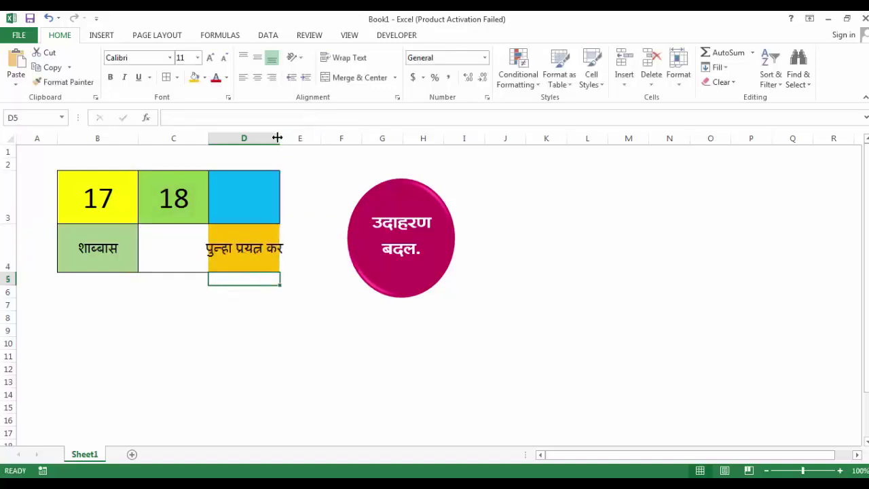
Widen column D and enter 19 in D3.
drag(279, 138, 288, 141)
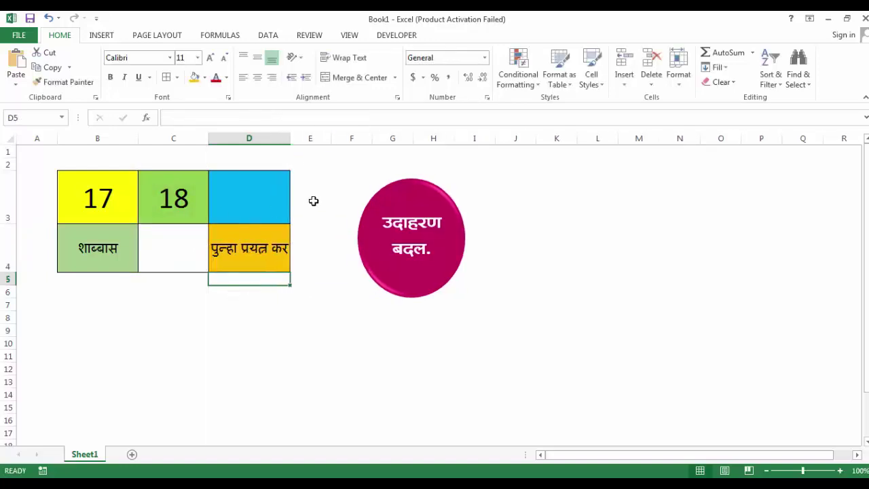
click(252, 197)
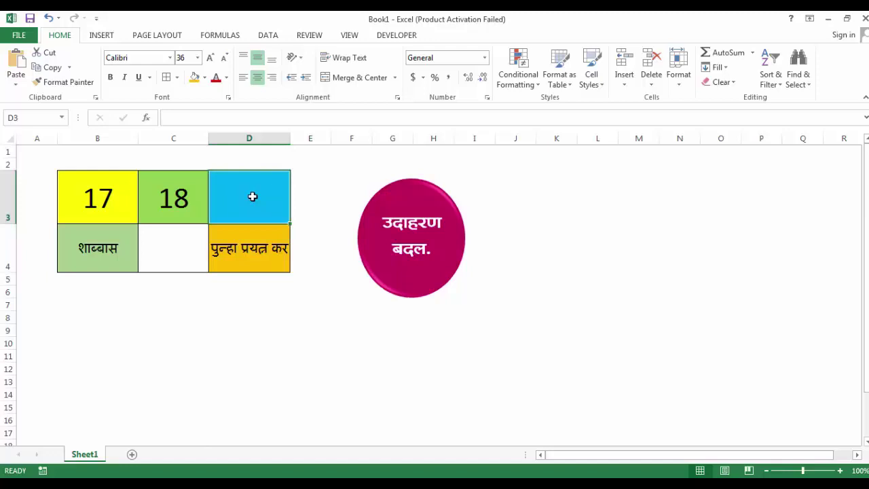
text(19)
key(Return)
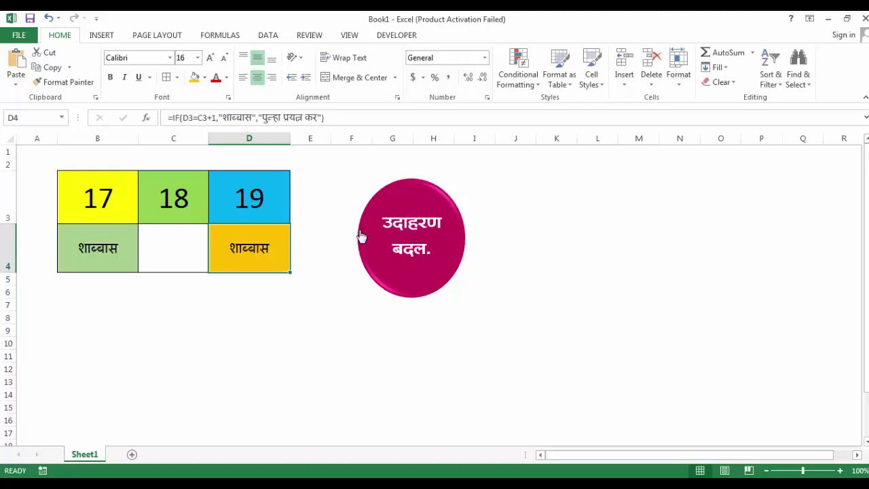
Run the oval macro button to make C3 98, then set D3 to 99 and B3 to 97.
click(415, 231)
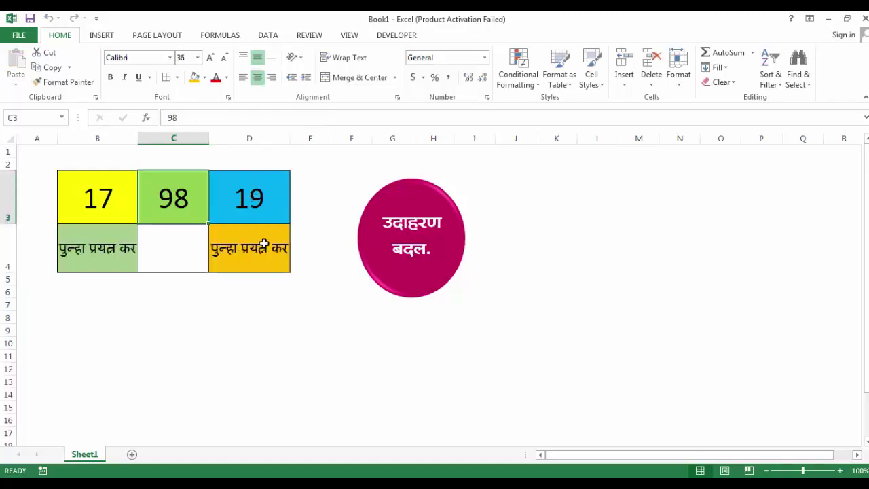
click(252, 208)
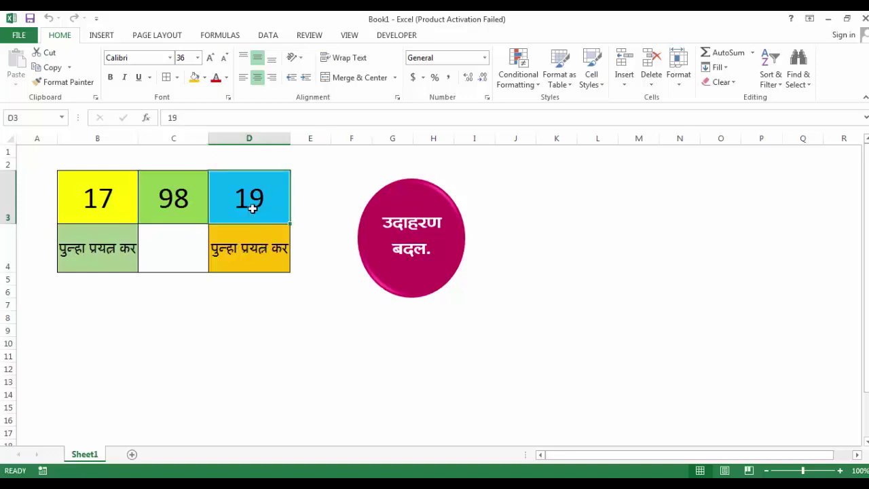
double_click(252, 208)
key(BackSpace)
text(9)
click(327, 318)
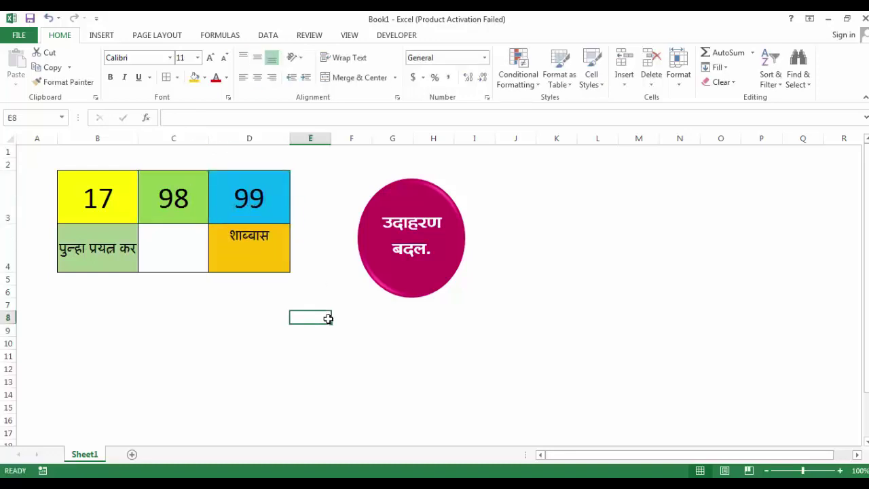
click(109, 201)
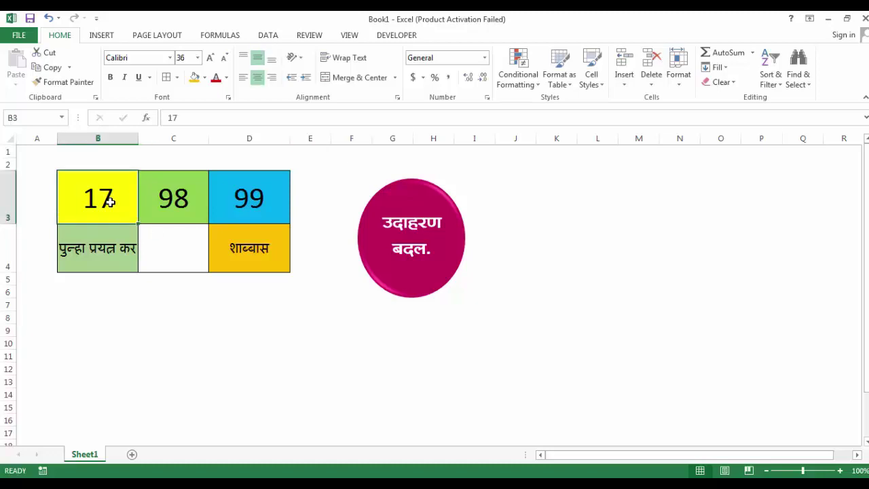
text(97)
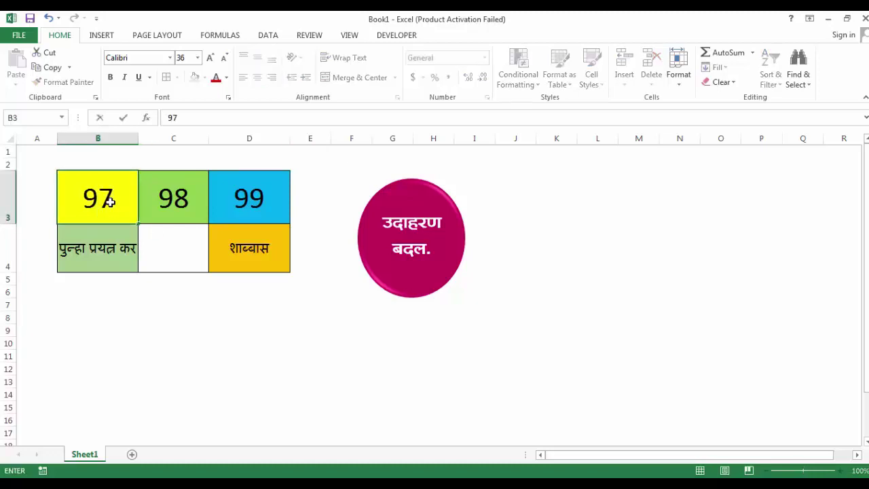
click(123, 353)
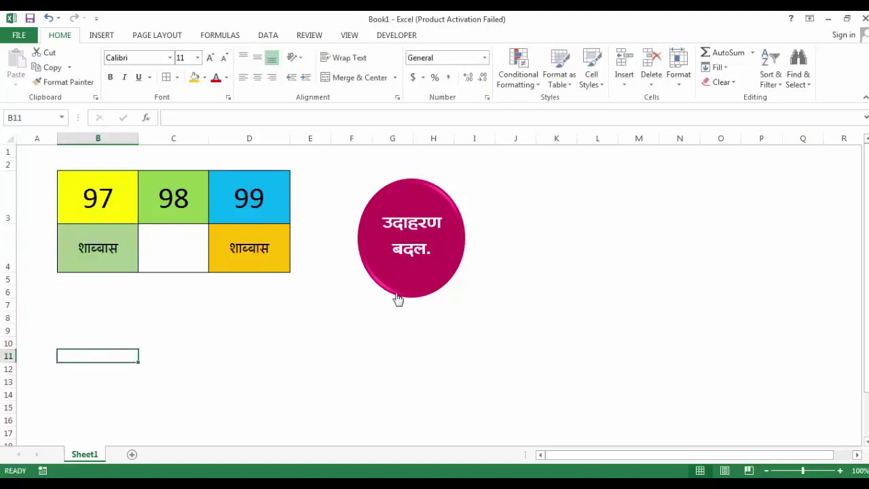